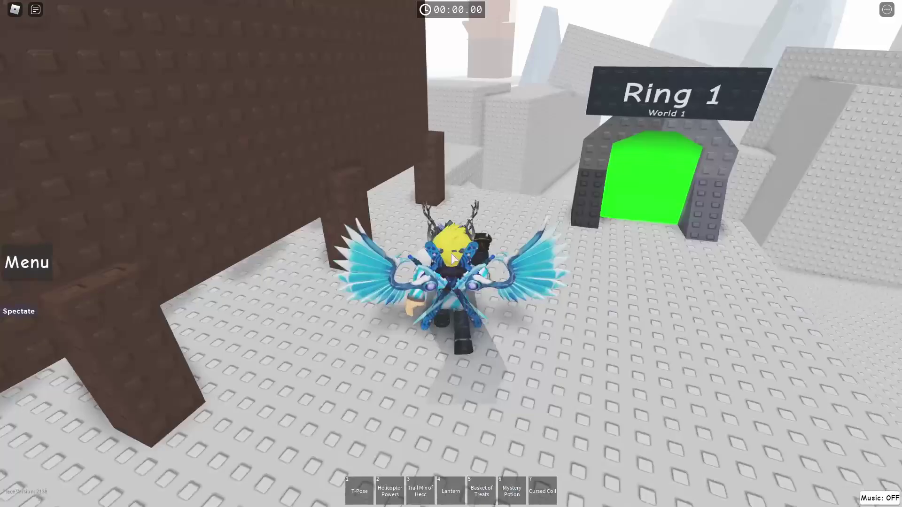
- Walk forward onto the Beginner Towers walkway, then left to the Tower of Hands Sweating portal
{"action": "key", "text": "w"}
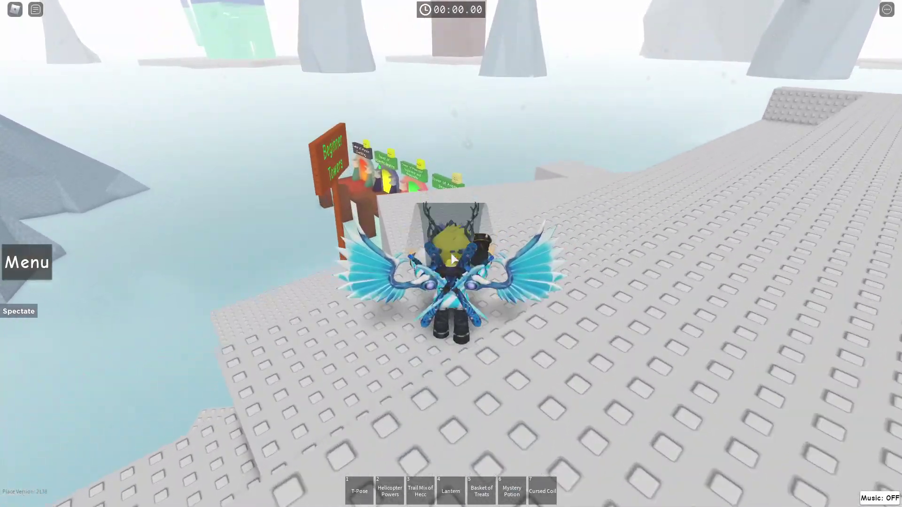
{"action": "key", "text": "w"}
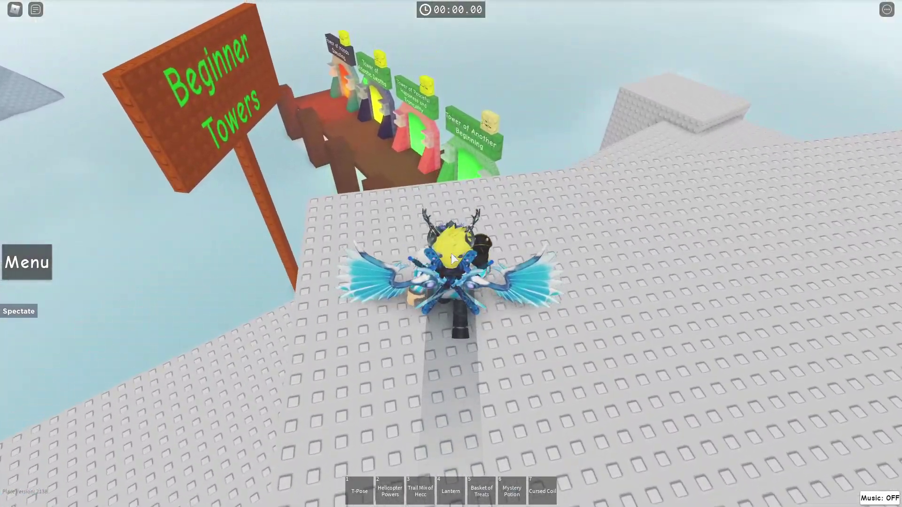
{"action": "key", "text": "w"}
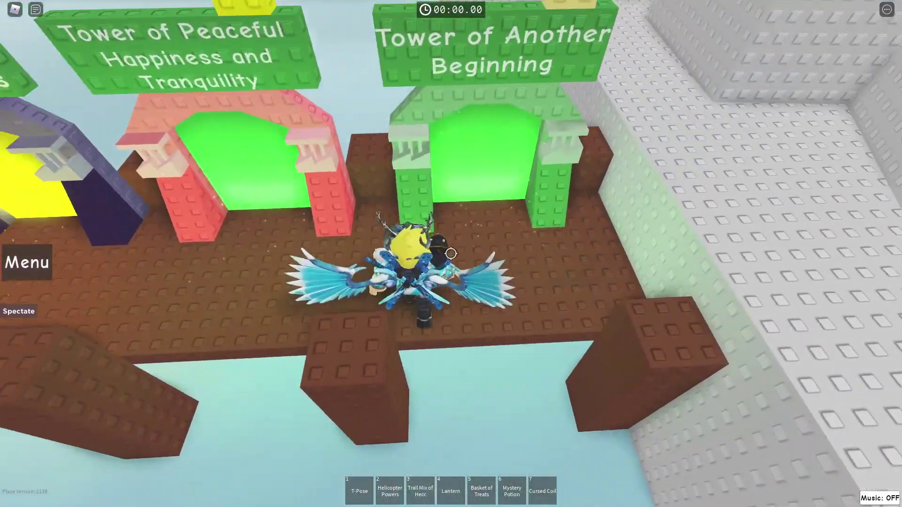
{"action": "key", "text": "a"}
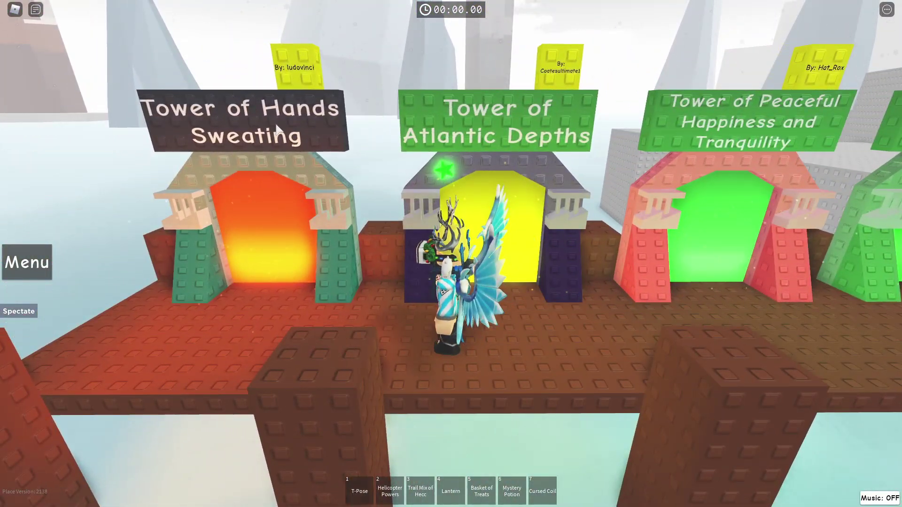
{"action": "key", "text": "a"}
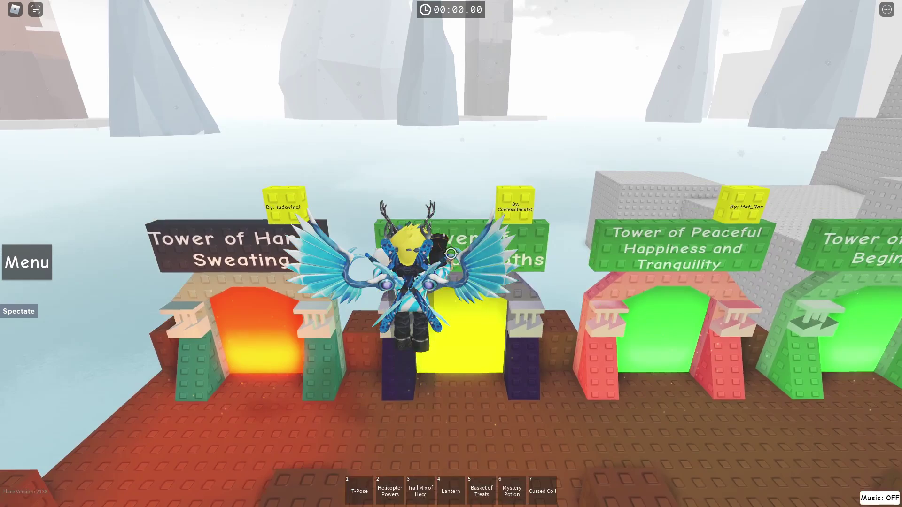
{"action": "key", "text": "a"}
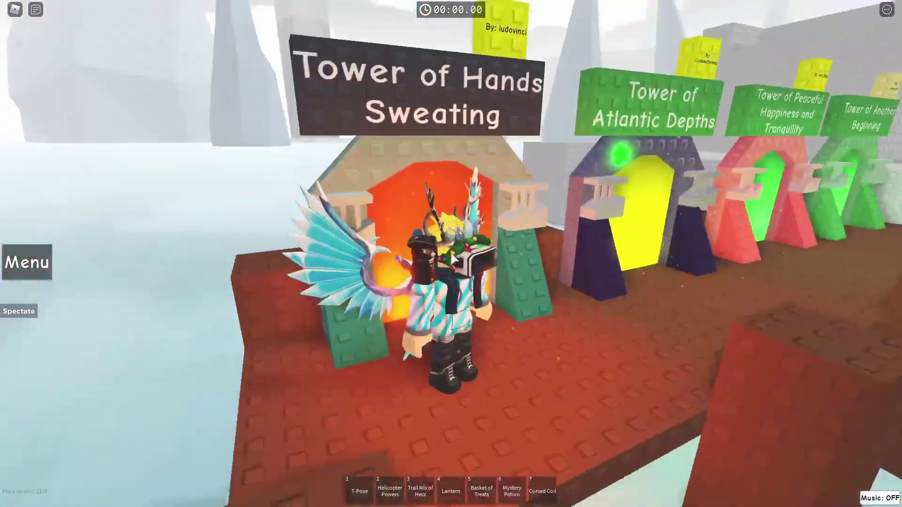
{"action": "scroll", "scroll_direction": "up", "scroll_amount": 3}
{"action": "scroll", "scroll_direction": "down", "scroll_amount": 3}
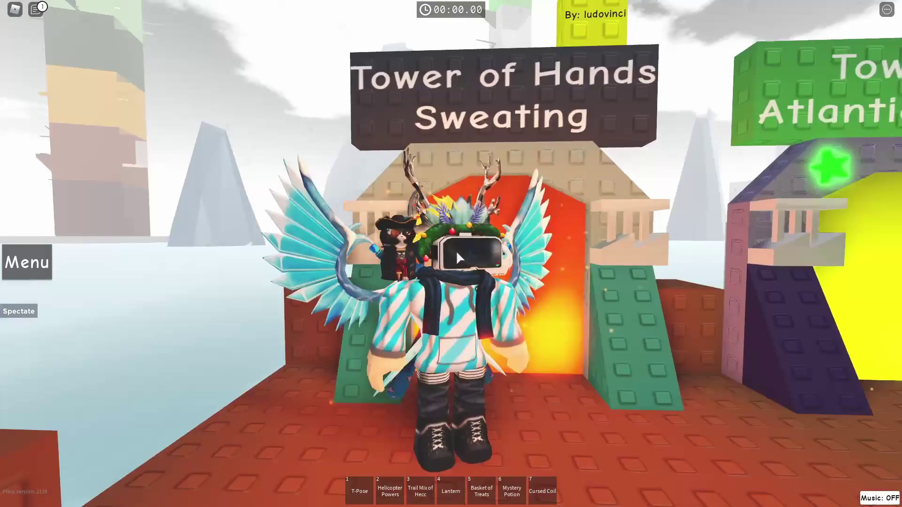
- Orbit the camera around the avatar and look up at the orange Tower of Hands Sweating entrance
{"action": "right_click", "coordinate": [459, 260]}
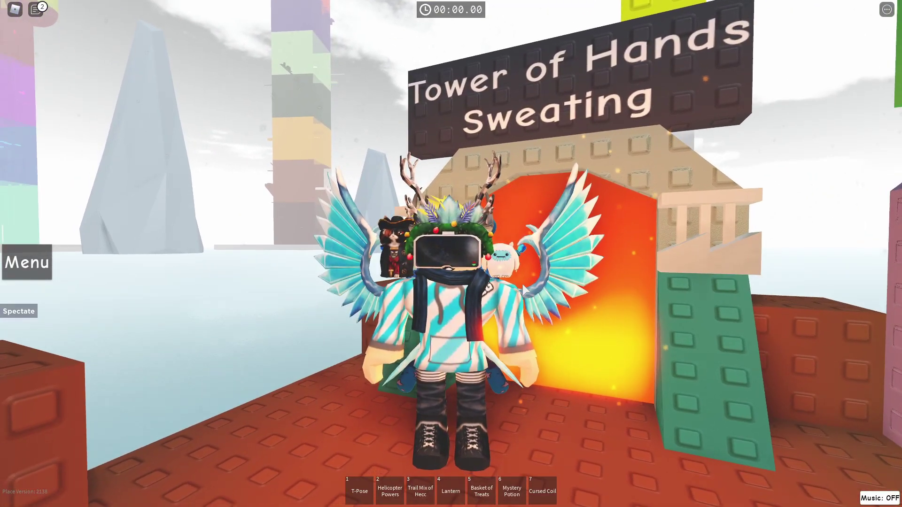
{"action": "scroll", "scroll_direction": "up", "scroll_amount": 3}
{"action": "scroll", "scroll_direction": "down", "scroll_amount": 3}
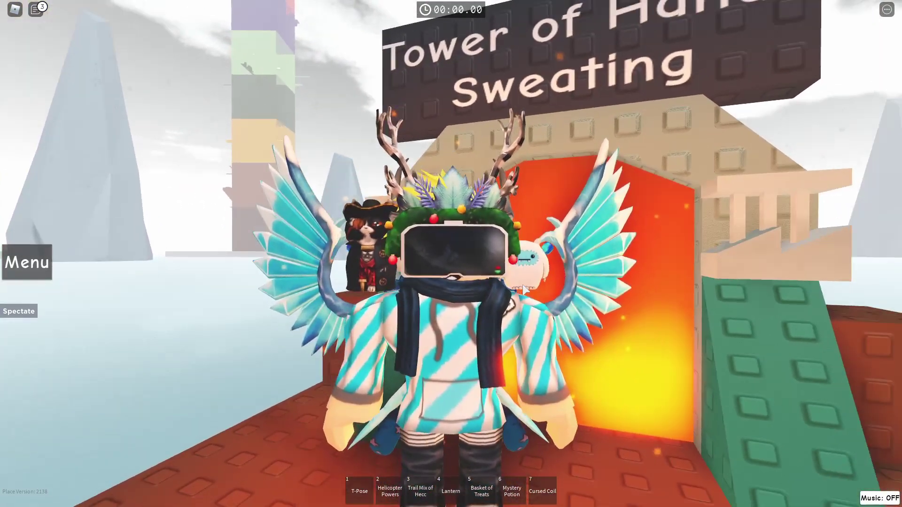
{"action": "scroll", "scroll_direction": "down", "scroll_amount": 3}
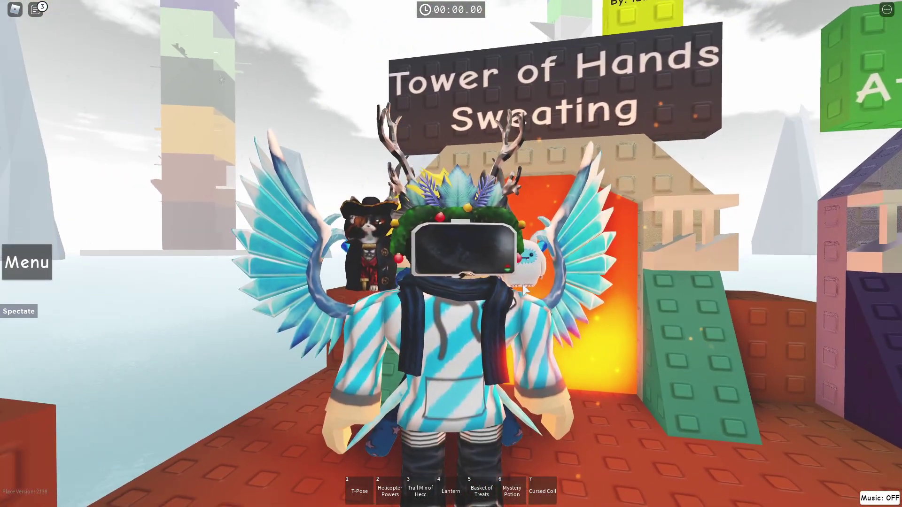
{"action": "left_click_drag", "start_coordinate": [522, 284], "coordinate": [519, 318]}
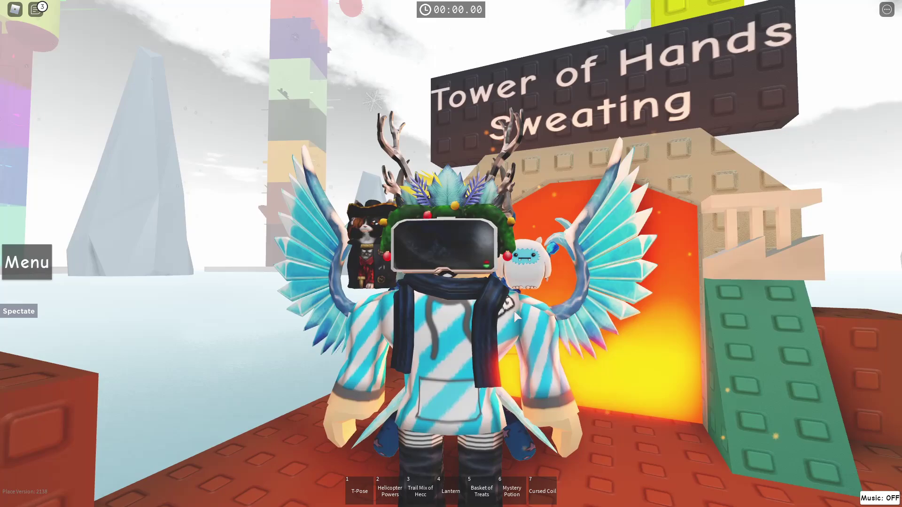
{"action": "scroll", "scroll_direction": "up", "scroll_amount": 3}
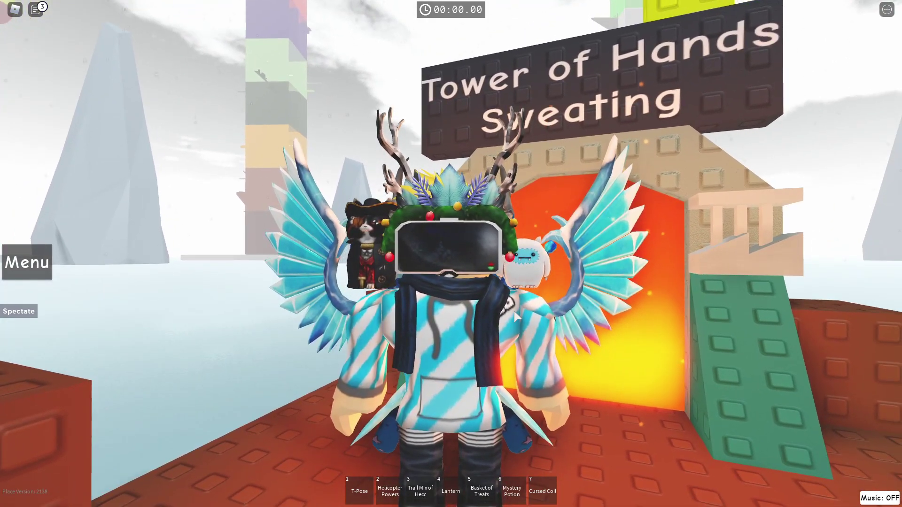
{"action": "scroll", "scroll_direction": "down", "scroll_amount": 3}
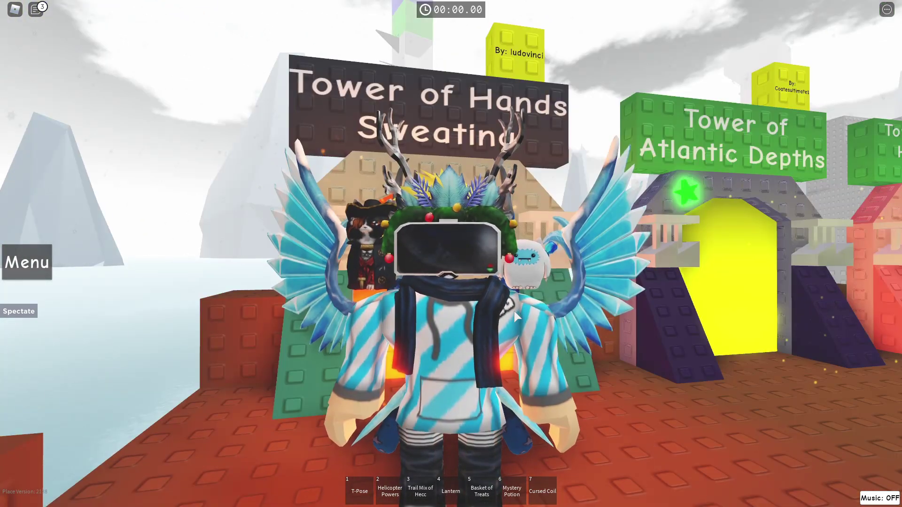
{"action": "left_click_drag", "start_coordinate": [514, 311], "coordinate": [514, 311]}
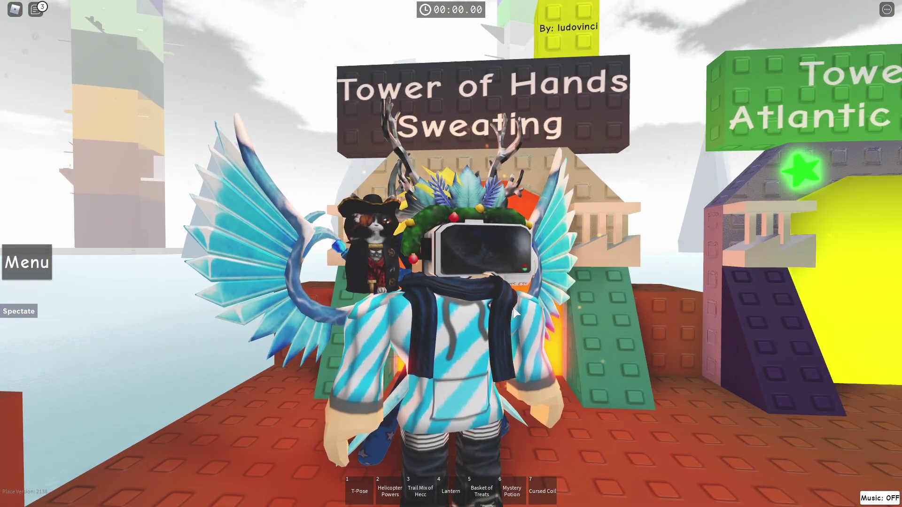
{"action": "left_click_drag", "start_coordinate": [515, 313], "coordinate": [490, 317]}
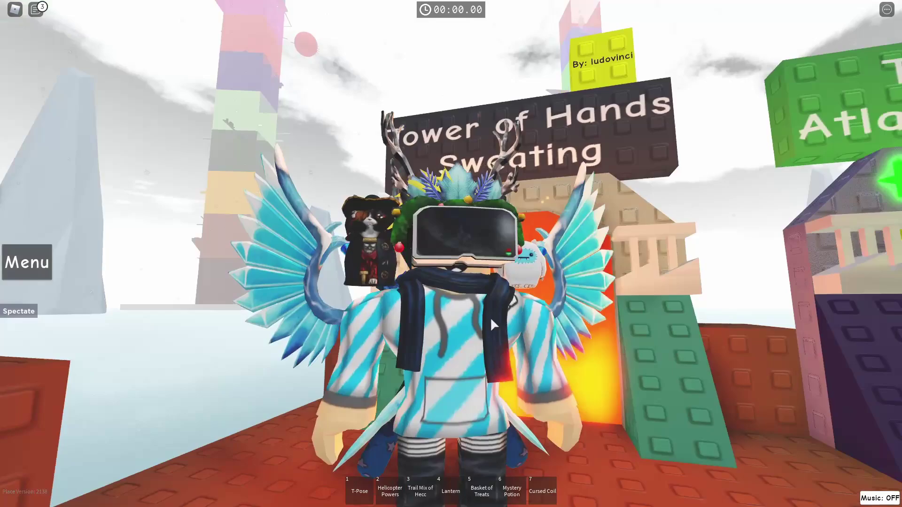
{"action": "scroll", "scroll_direction": "up", "scroll_amount": 3}
{"action": "scroll", "scroll_direction": "down", "scroll_amount": 3}
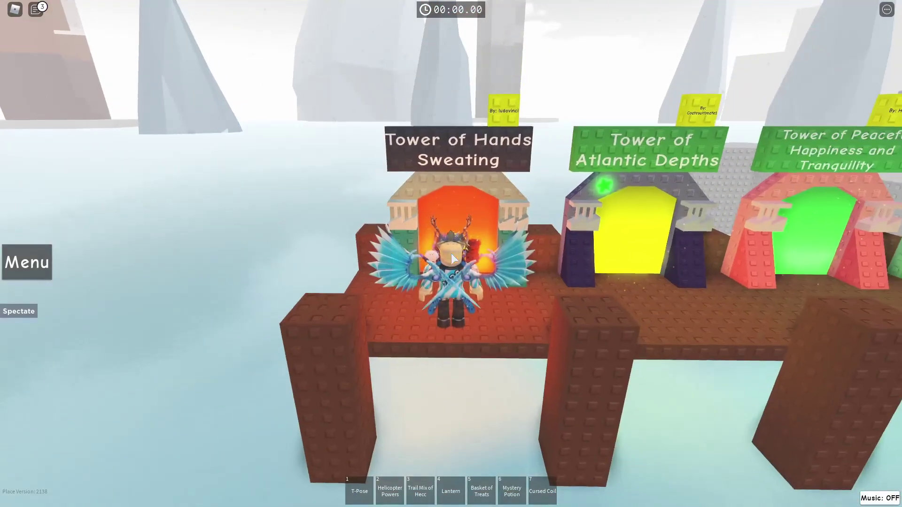
- Step into the tower and climb its teal platforms, orbiting the camera around the avatar
{"action": "key", "text": "w"}
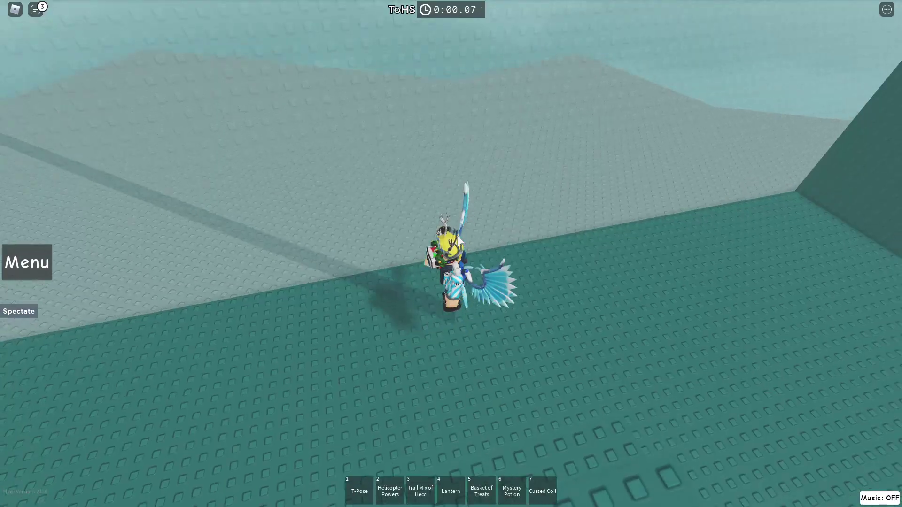
{"action": "left_click_drag", "start_coordinate": [463, 253], "coordinate": [451, 253]}
{"action": "scroll", "scroll_direction": "up", "scroll_amount": 3}
{"action": "scroll", "scroll_direction": "up", "scroll_amount": 3}
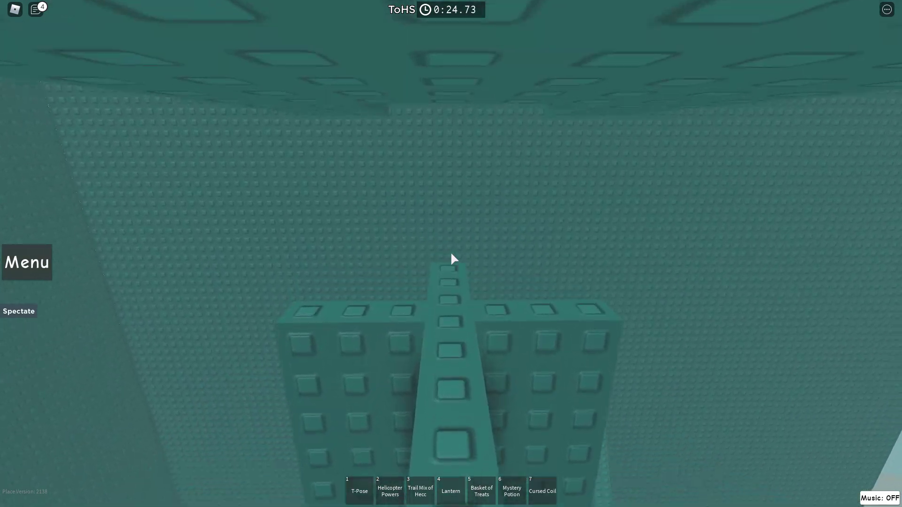
{"action": "scroll", "scroll_direction": "down", "scroll_amount": 3}
{"action": "right_click", "coordinate": [451, 254]}
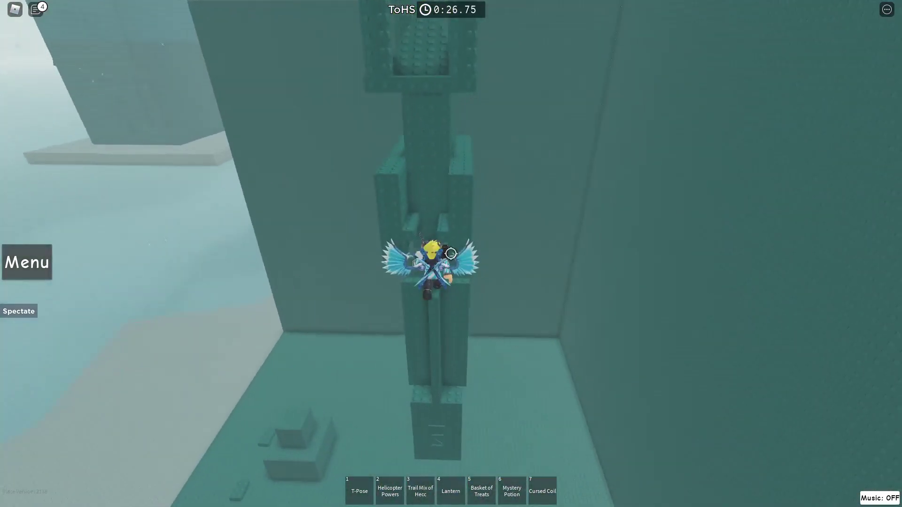
{"action": "left_click_drag", "start_coordinate": [451, 254], "coordinate": [451, 254]}
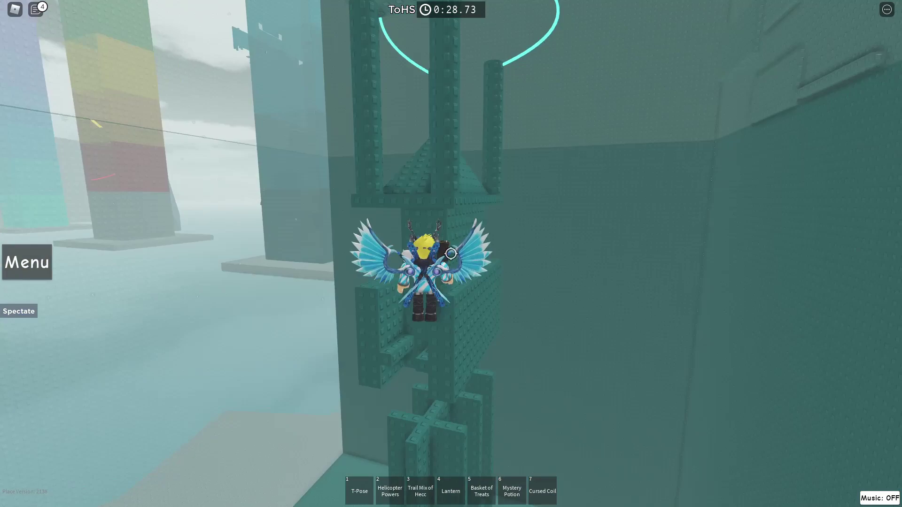
{"action": "right_click", "coordinate": [451, 253]}
{"action": "left_click_drag", "start_coordinate": [451, 253], "coordinate": [451, 253]}
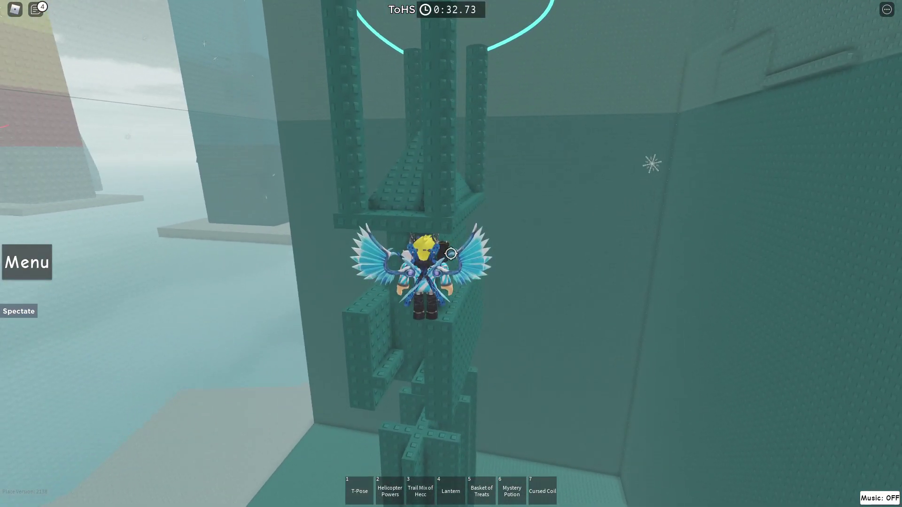
{"action": "left_click_drag", "start_coordinate": [451, 255], "coordinate": [451, 254]}
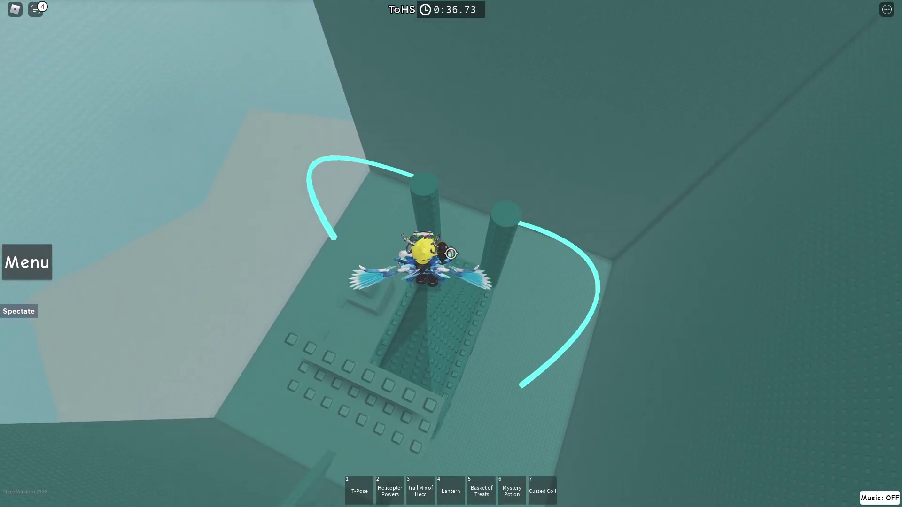
{"action": "left_click_drag", "start_coordinate": [451, 254], "coordinate": [451, 257]}
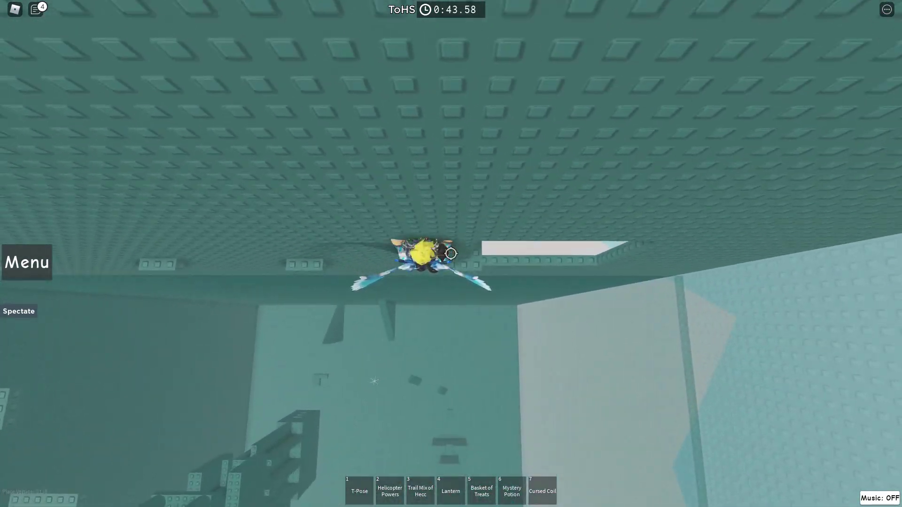
{"action": "scroll", "scroll_direction": "up", "scroll_amount": 3}
{"action": "scroll", "scroll_direction": "down", "scroll_amount": 3}
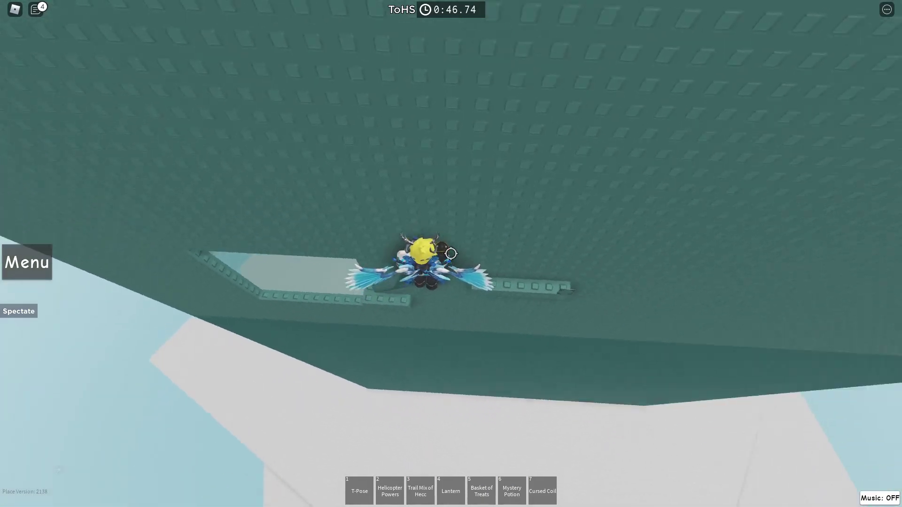
- Float upward with item 3 and glide along the tower's outer wall
{"action": "key", "text": "3"}
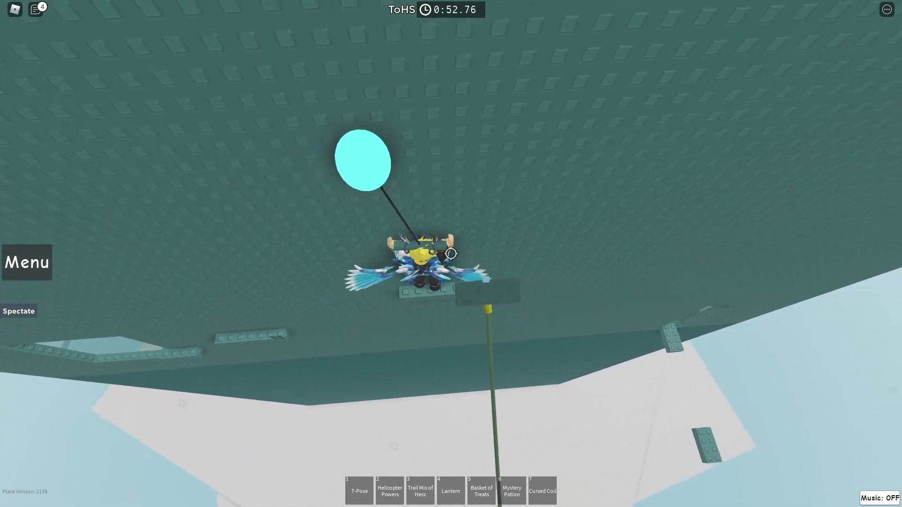
{"action": "key", "text": "Right"}
{"action": "key", "text": "Right"}
{"action": "key", "text": "Right"}
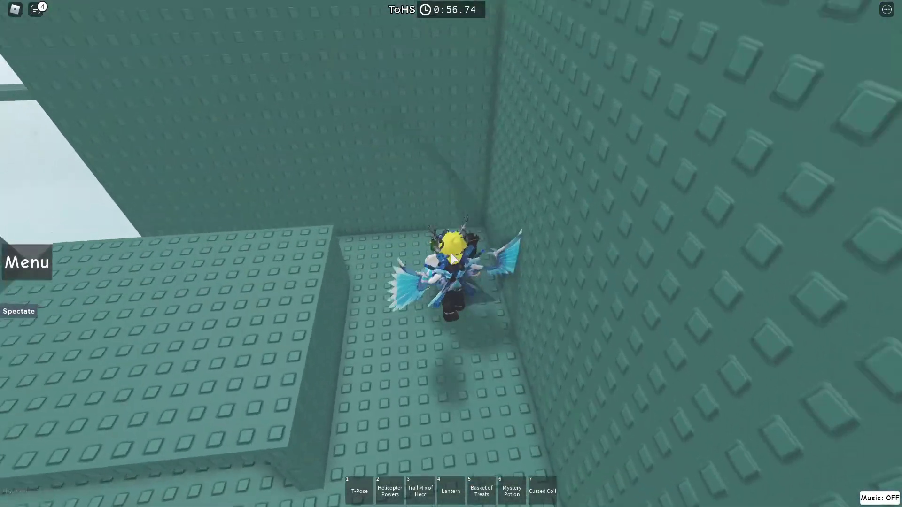
{"action": "left_click_drag", "start_coordinate": [514, 261], "coordinate": [451, 253]}
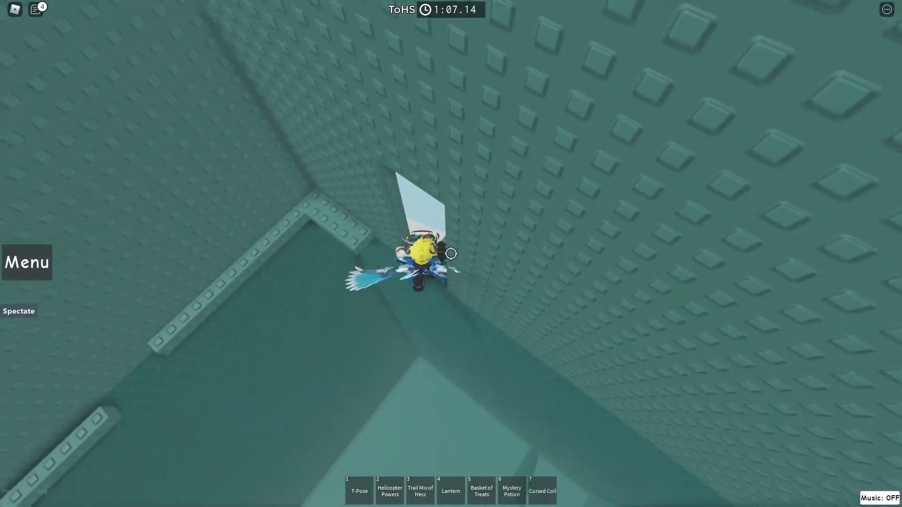
{"action": "scroll", "scroll_direction": "up", "scroll_amount": 3}
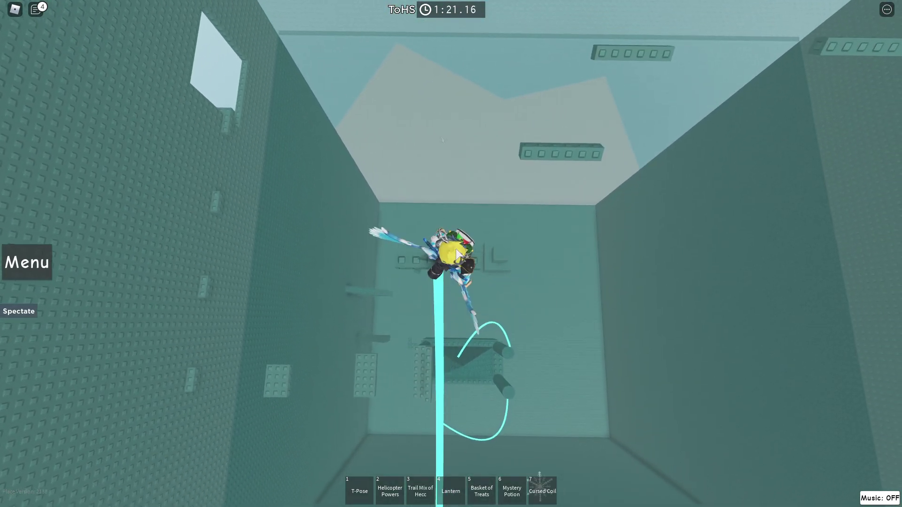
{"action": "left_click_drag", "start_coordinate": [451, 254], "coordinate": [451, 254]}
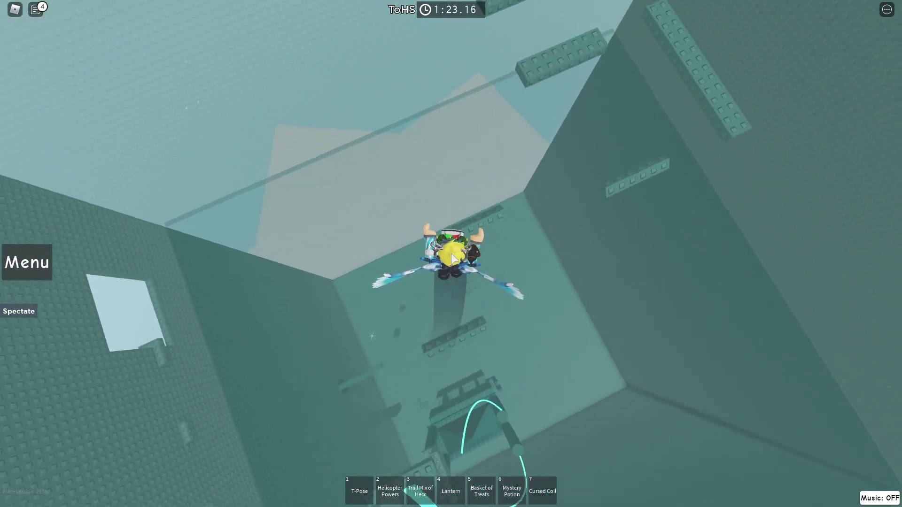
{"action": "left_click_drag", "start_coordinate": [452, 257], "coordinate": [451, 257]}
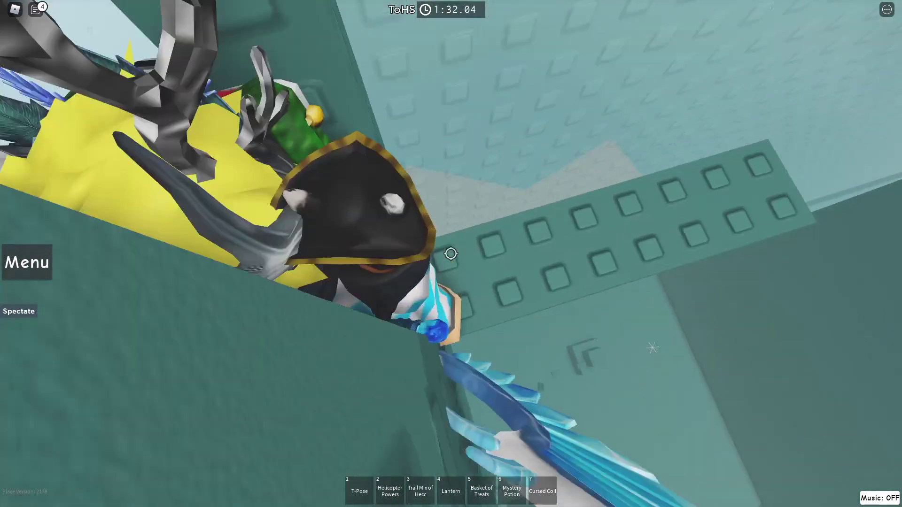
{"action": "scroll", "scroll_direction": "down", "scroll_amount": 3}
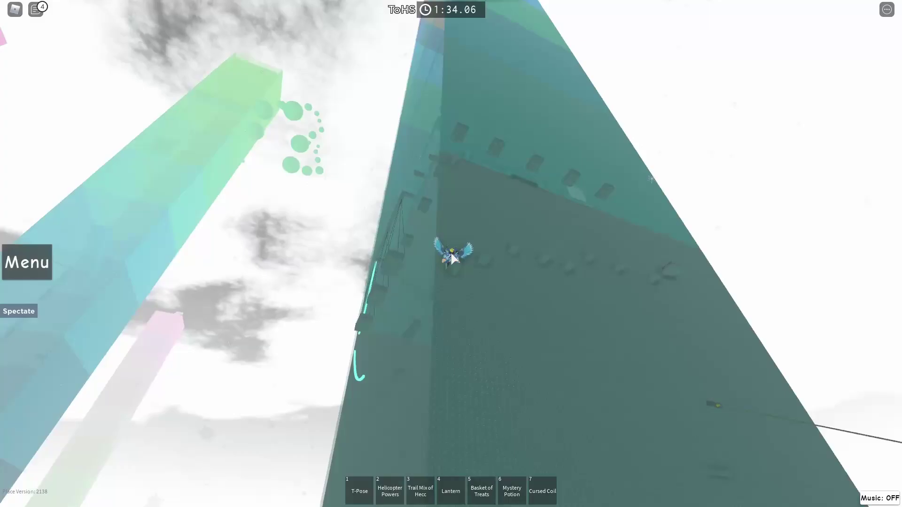
{"action": "left_click_drag", "start_coordinate": [453, 256], "coordinate": [453, 255]}
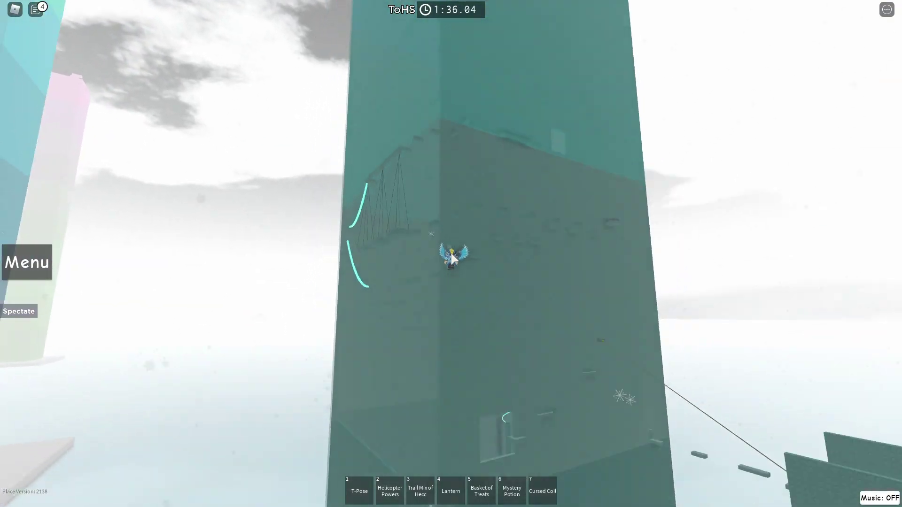
{"action": "scroll", "scroll_direction": "down", "scroll_amount": 3}
{"action": "scroll", "scroll_direction": "up", "scroll_amount": 3}
{"action": "scroll", "scroll_direction": "down", "scroll_amount": 3}
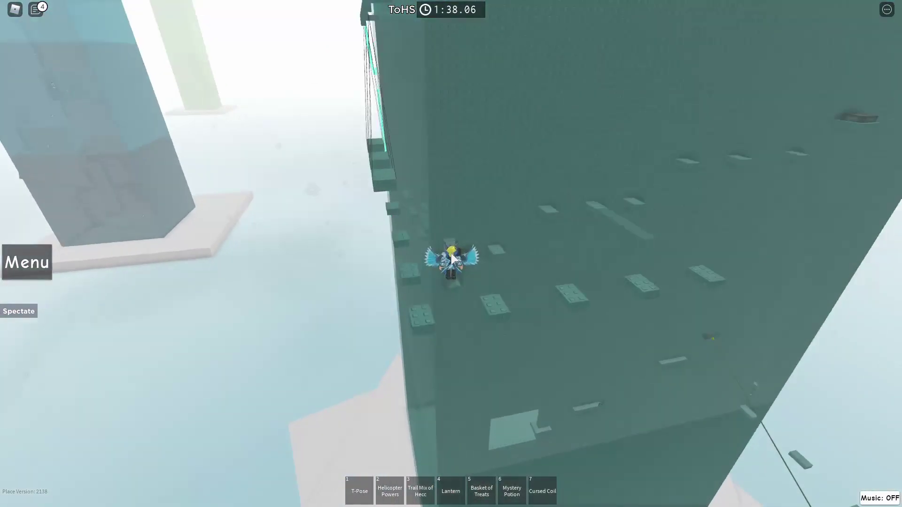
{"action": "left_click_drag", "start_coordinate": [453, 256], "coordinate": [454, 256]}
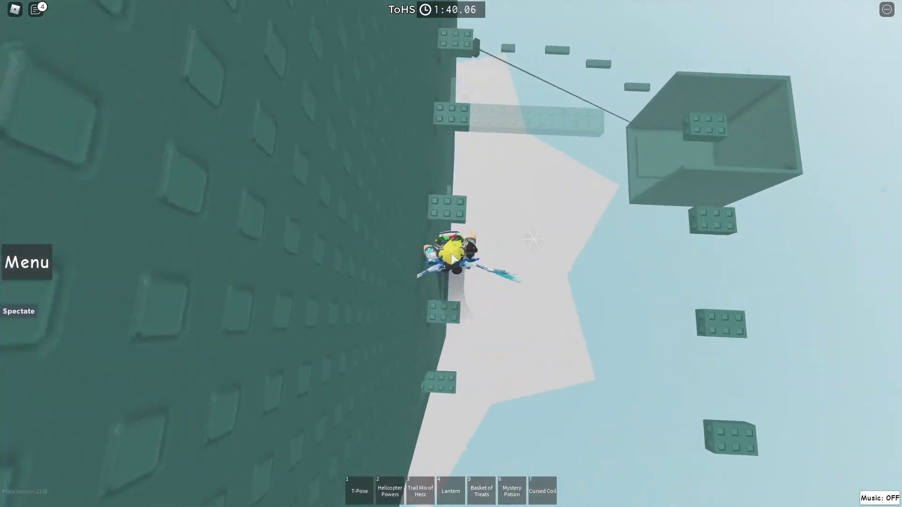
{"action": "left_click_drag", "start_coordinate": [454, 256], "coordinate": [451, 254]}
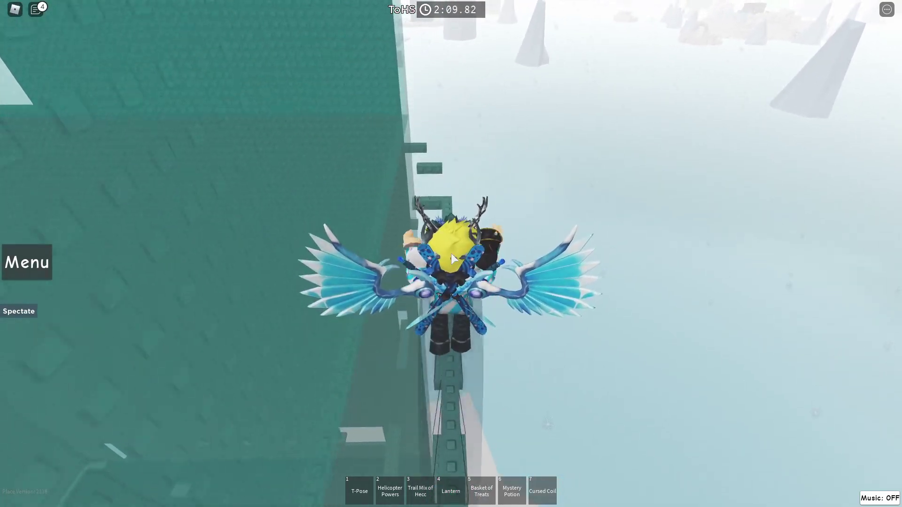
{"action": "left_click_drag", "start_coordinate": [453, 259], "coordinate": [452, 260]}
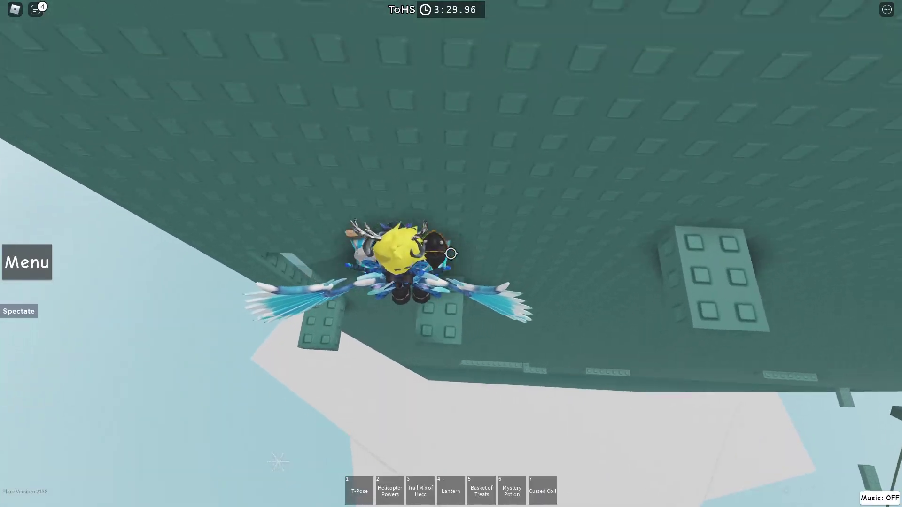
- Drop into the inner shaft near the teal beams, rotating the camera to view the shaft above
{"action": "left_click_drag", "start_coordinate": [453, 260], "coordinate": [453, 259]}
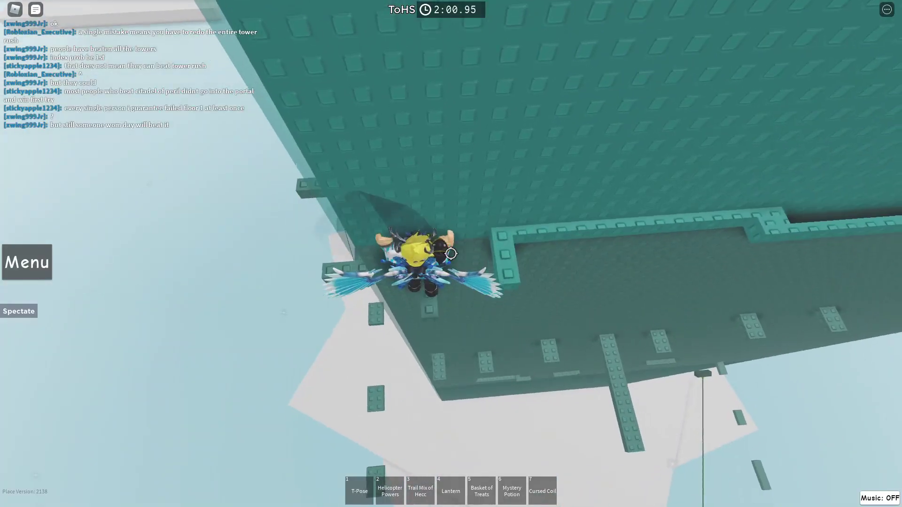
{"action": "left_click_drag", "start_coordinate": [451, 254], "coordinate": [454, 259]}
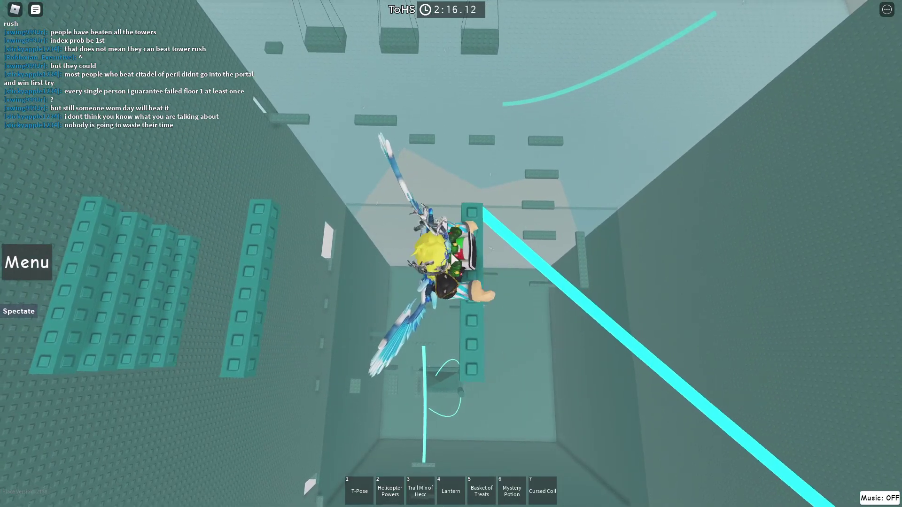
{"action": "left_click_drag", "start_coordinate": [453, 261], "coordinate": [455, 263]}
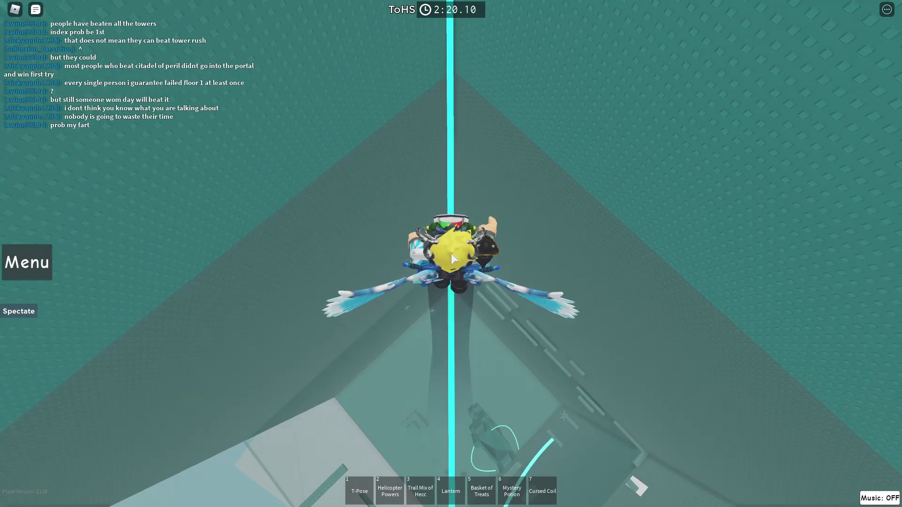
{"action": "left_click_drag", "start_coordinate": [453, 259], "coordinate": [451, 254]}
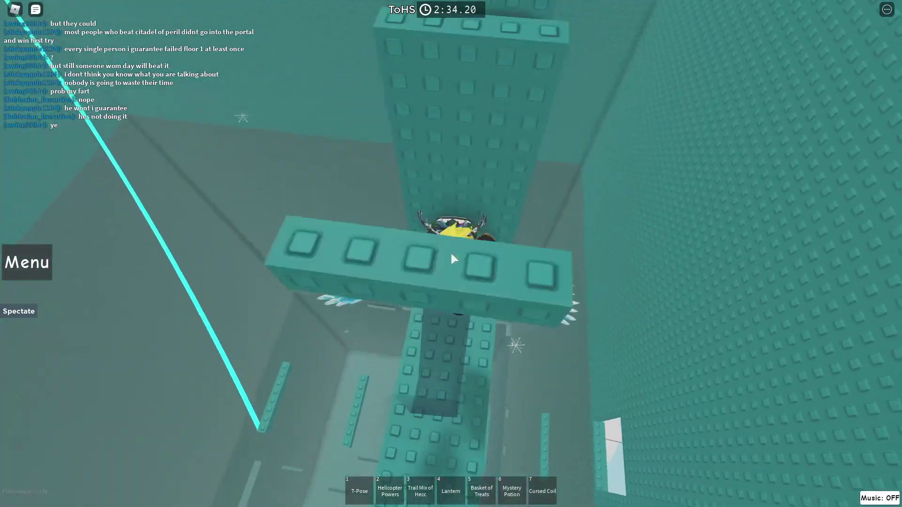
- Move past the studded pillars, swinging the camera from side-on to top-down
{"action": "left_click_drag", "start_coordinate": [453, 259], "coordinate": [451, 253]}
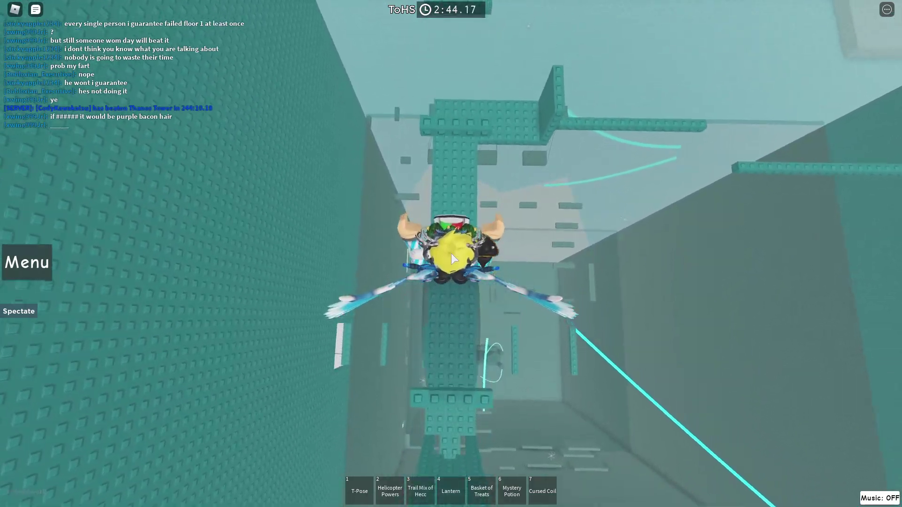
{"action": "left_click_drag", "start_coordinate": [453, 259], "coordinate": [453, 258]}
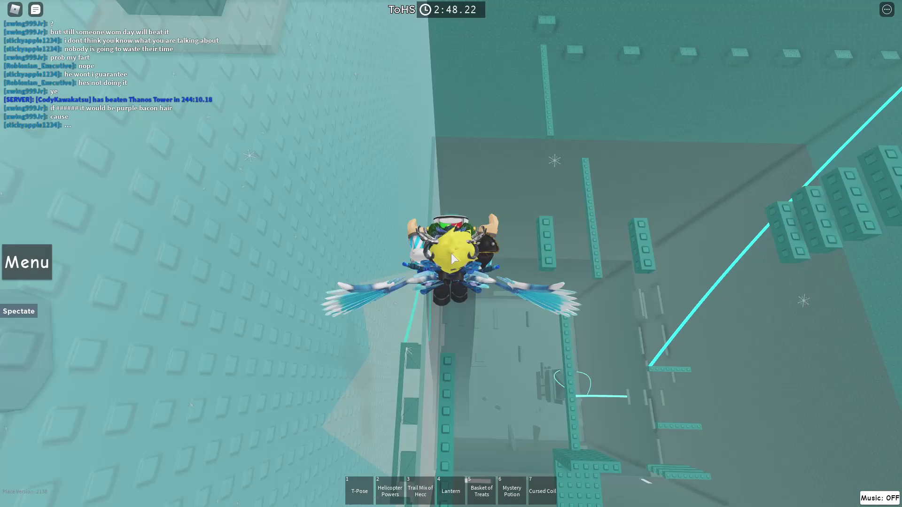
{"action": "left_click_drag", "start_coordinate": [453, 259], "coordinate": [453, 258]}
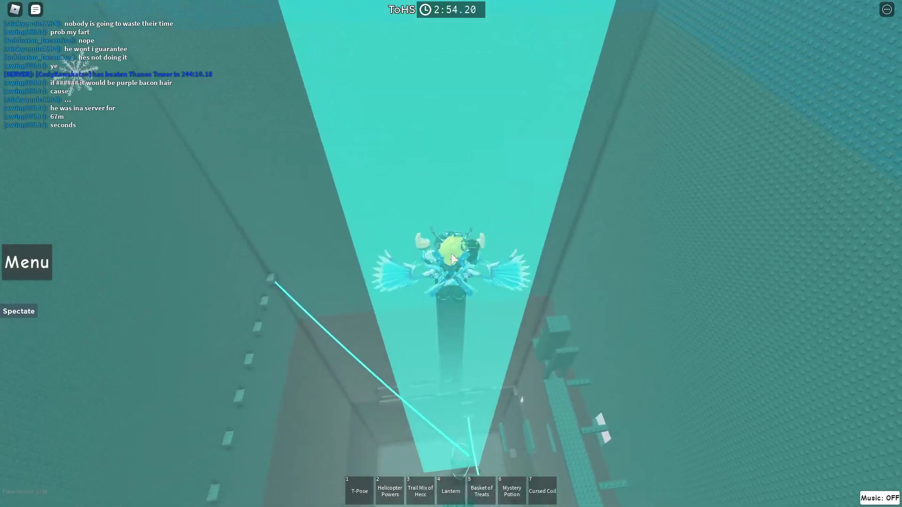
{"action": "left_click_drag", "start_coordinate": [454, 259], "coordinate": [451, 254]}
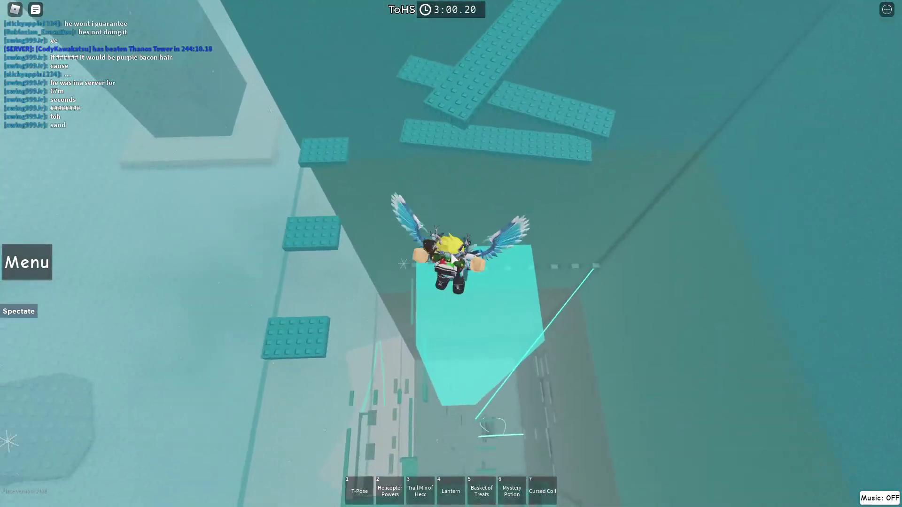
- Fly the avatar forward across the cross-shaped platforms
{"action": "key", "text": "w"}
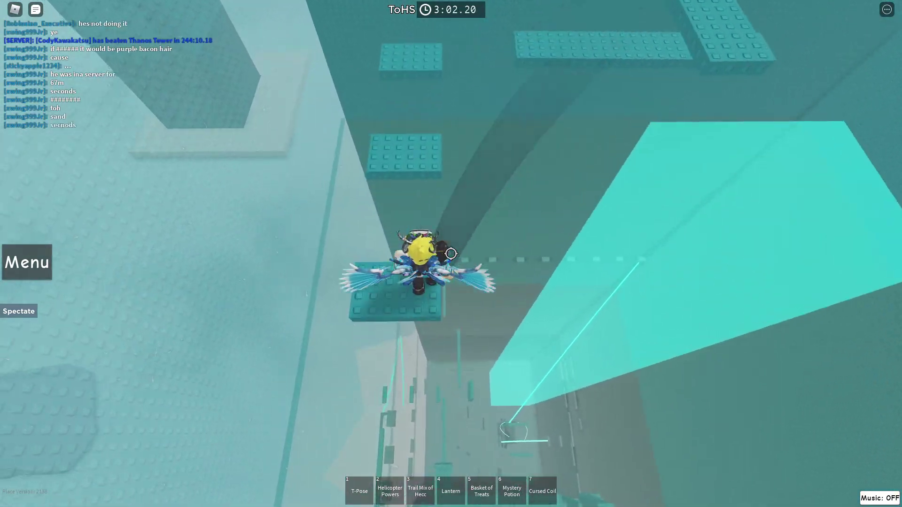
{"action": "left_click_drag", "start_coordinate": [454, 259], "coordinate": [453, 259]}
{"action": "key", "text": "w"}
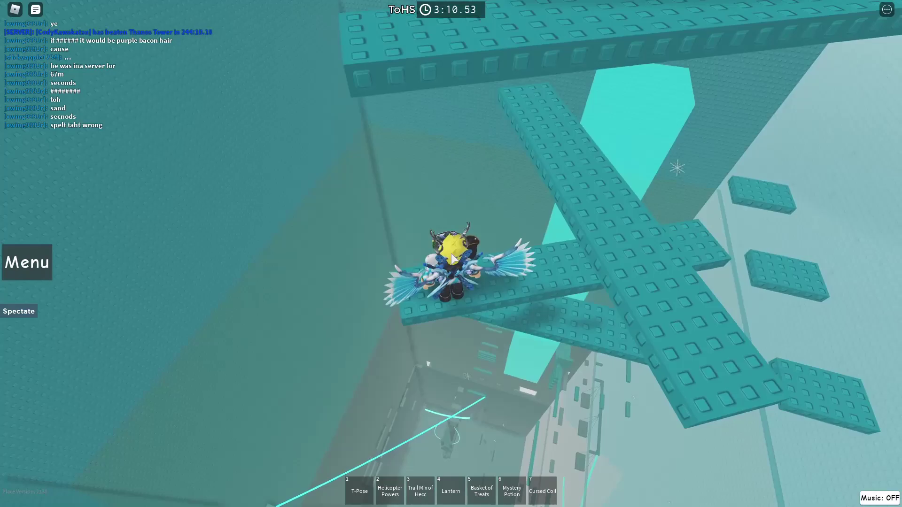
{"action": "key", "text": "w"}
{"action": "left_click_drag", "start_coordinate": [453, 259], "coordinate": [451, 254]}
{"action": "key", "text": "w"}
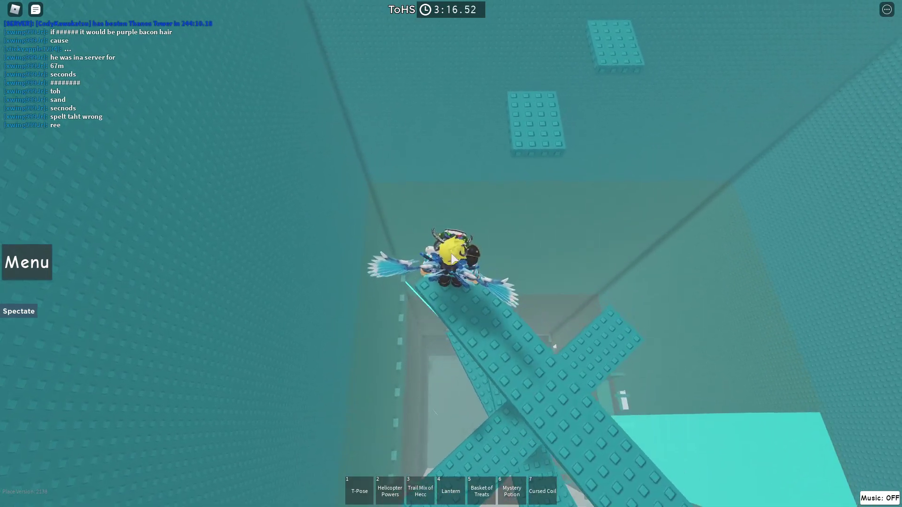
- Fly upward onto the green floor beside the tower wall, switching to first-person view
{"action": "key", "text": "w"}
{"action": "left_click_drag", "start_coordinate": [453, 258], "coordinate": [453, 259]}
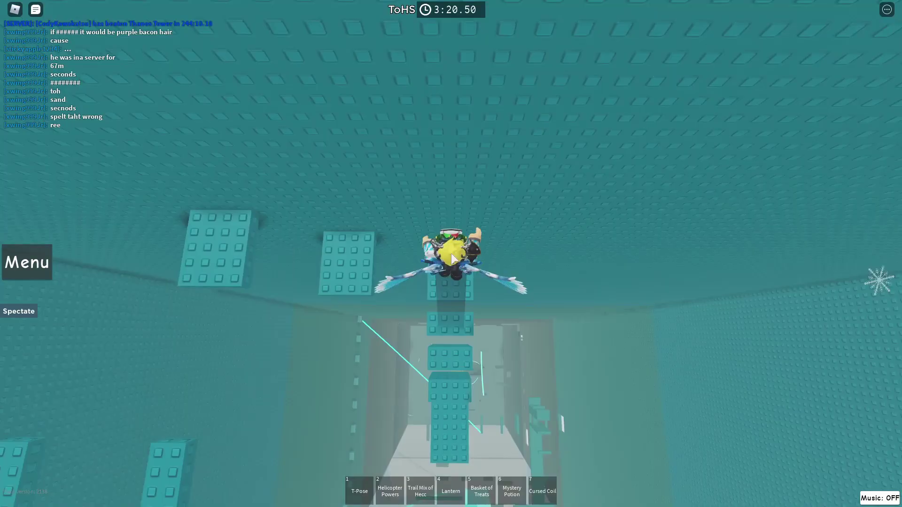
{"action": "key", "text": "w"}
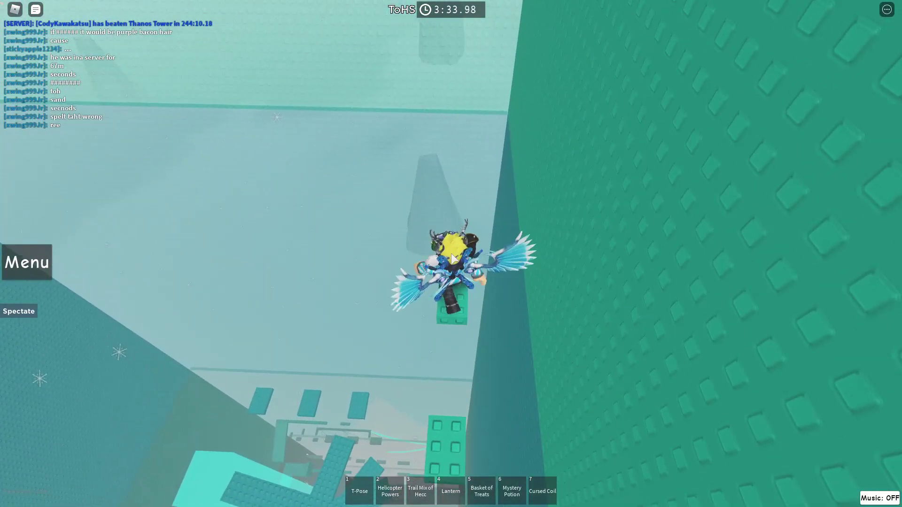
{"action": "left_click_drag", "start_coordinate": [453, 258], "coordinate": [453, 259]}
{"action": "scroll", "scroll_direction": "up", "scroll_amount": 3}
{"action": "key", "text": "w"}
{"action": "scroll", "scroll_direction": "down", "scroll_amount": 3}
{"action": "scroll", "scroll_direction": "up", "scroll_amount": 3}
{"action": "scroll", "scroll_direction": "down", "scroll_amount": 3}
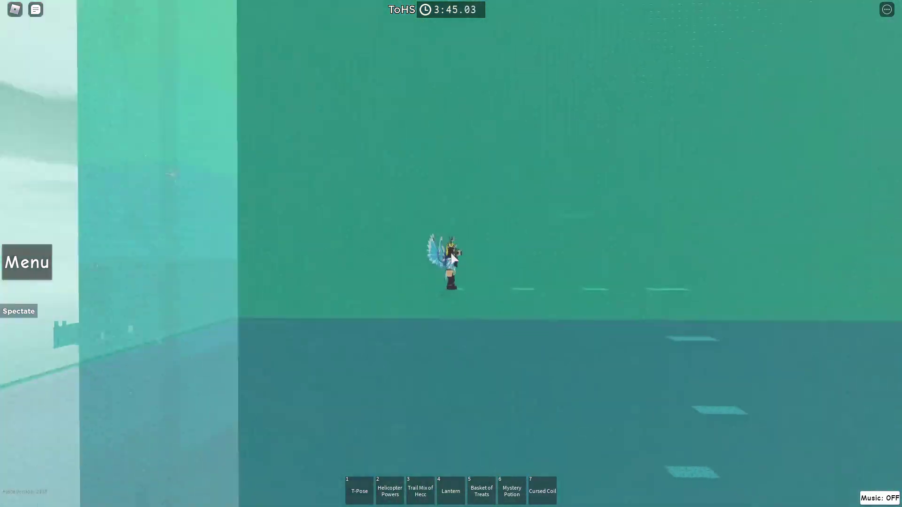
{"action": "scroll", "scroll_direction": "up", "scroll_amount": 3}
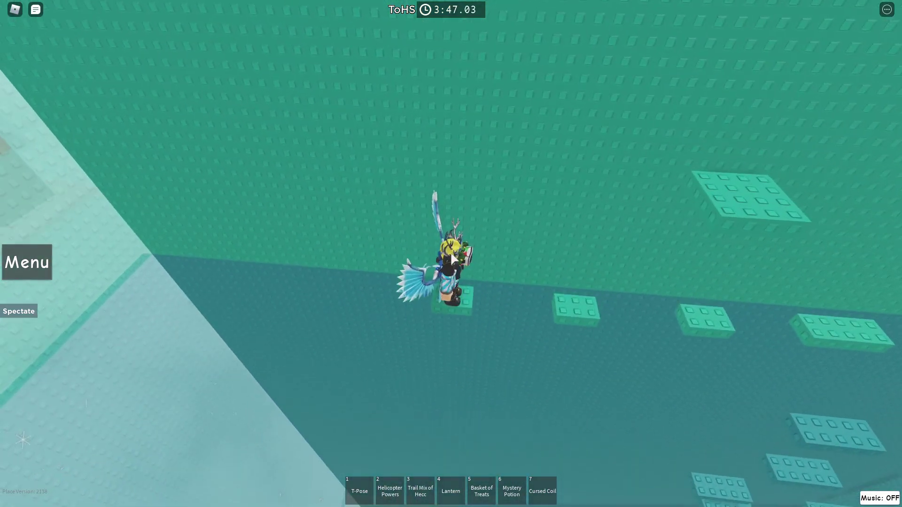
- Fly up the green shaft past studded blocks to the blue section, orbiting the camera
{"action": "right_click", "coordinate": [453, 259]}
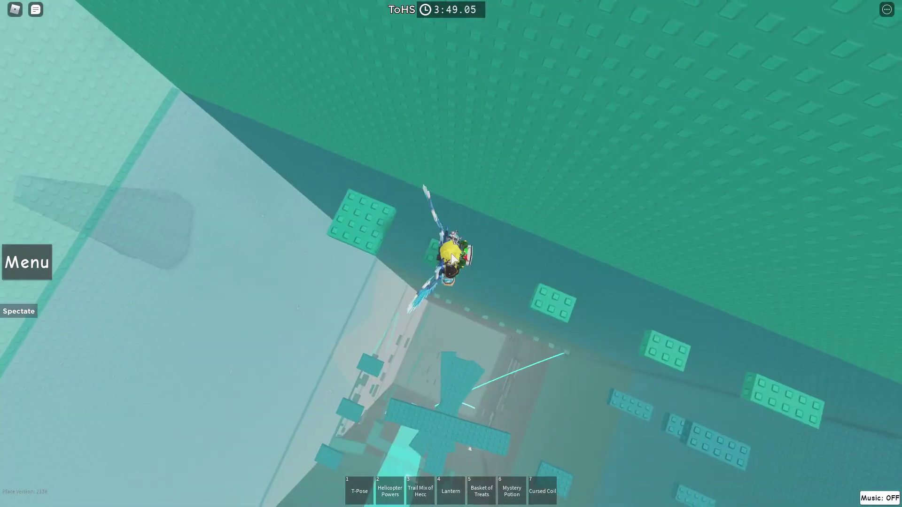
{"action": "left_click_drag", "start_coordinate": [453, 258], "coordinate": [453, 259]}
{"action": "scroll", "scroll_direction": "up", "scroll_amount": 3}
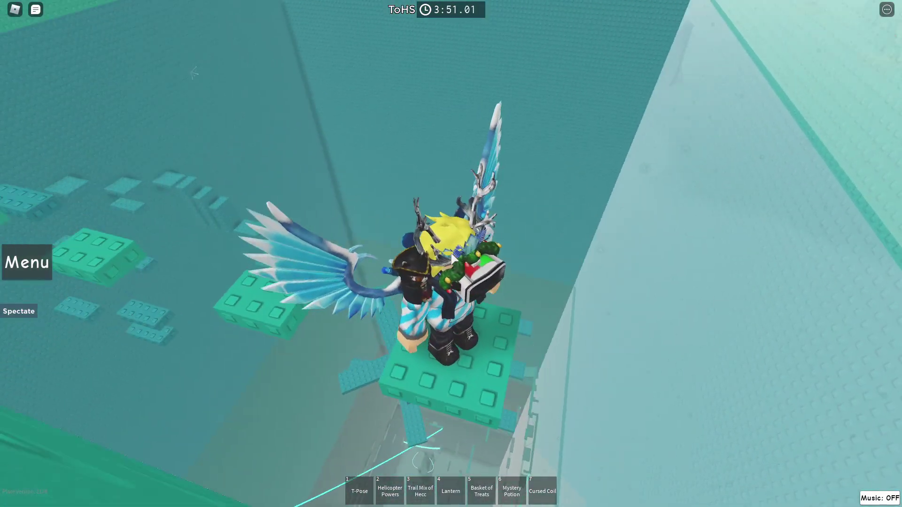
{"action": "scroll", "scroll_direction": "down", "scroll_amount": 3}
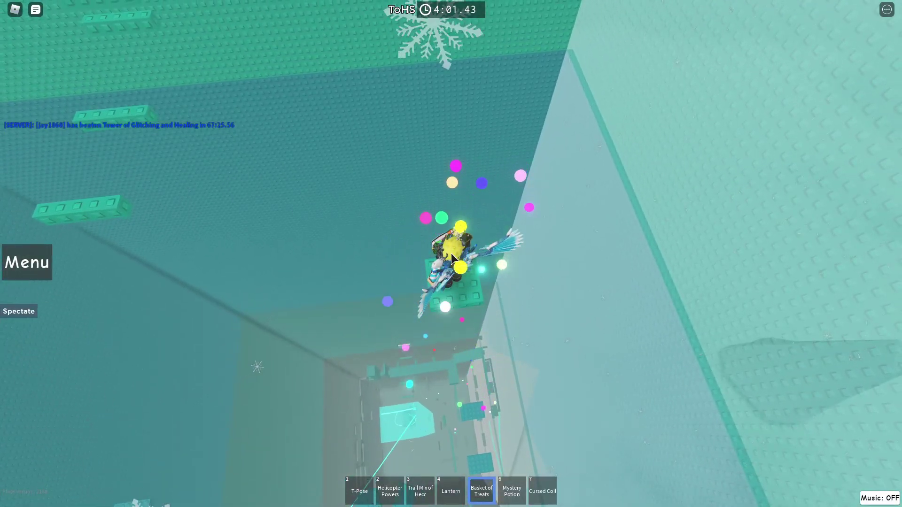
{"action": "right_click", "coordinate": [453, 259]}
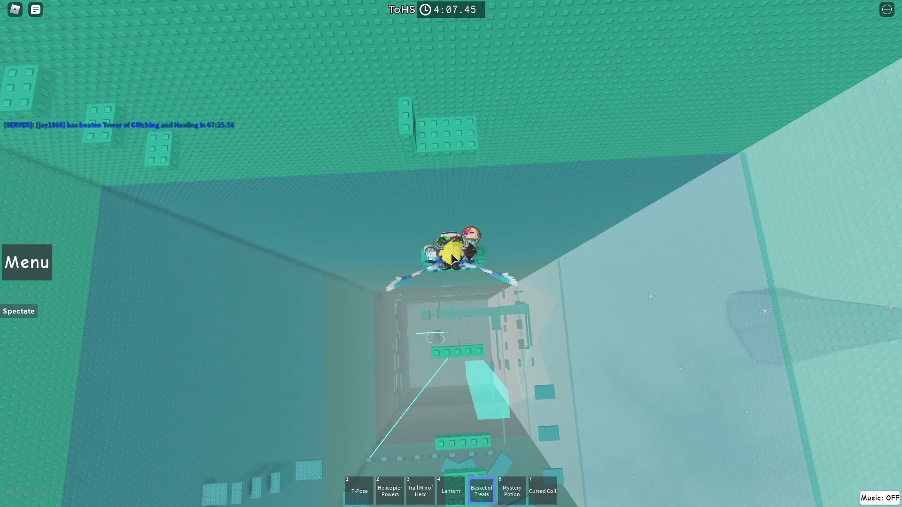
{"action": "right_click", "coordinate": [453, 259]}
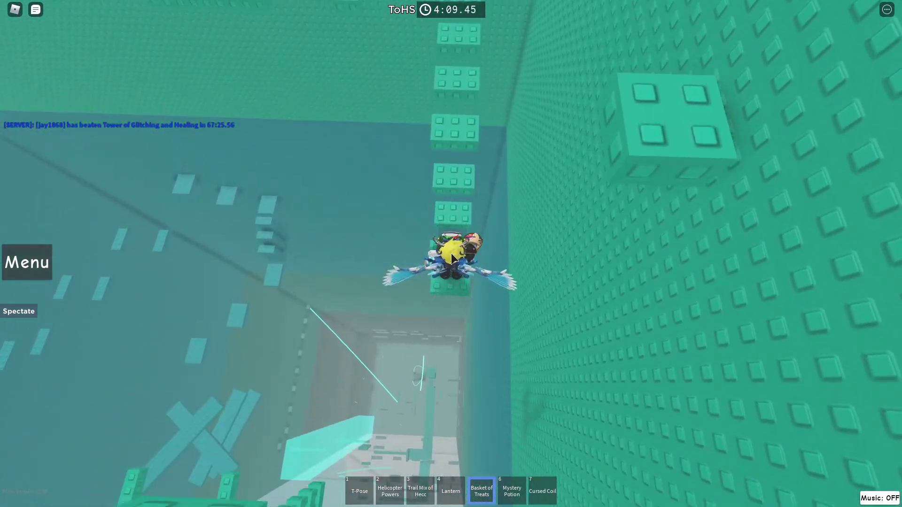
{"action": "right_click", "coordinate": [453, 259]}
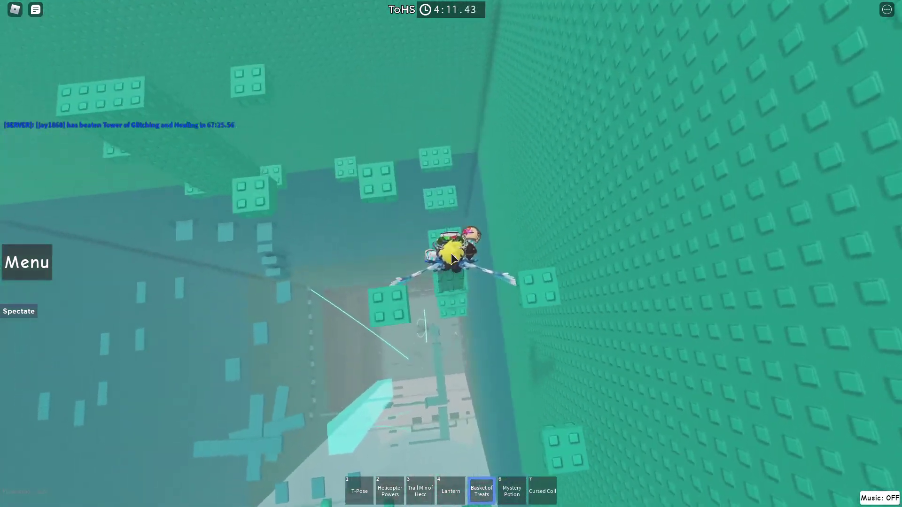
{"action": "scroll", "scroll_direction": "up", "scroll_amount": 3}
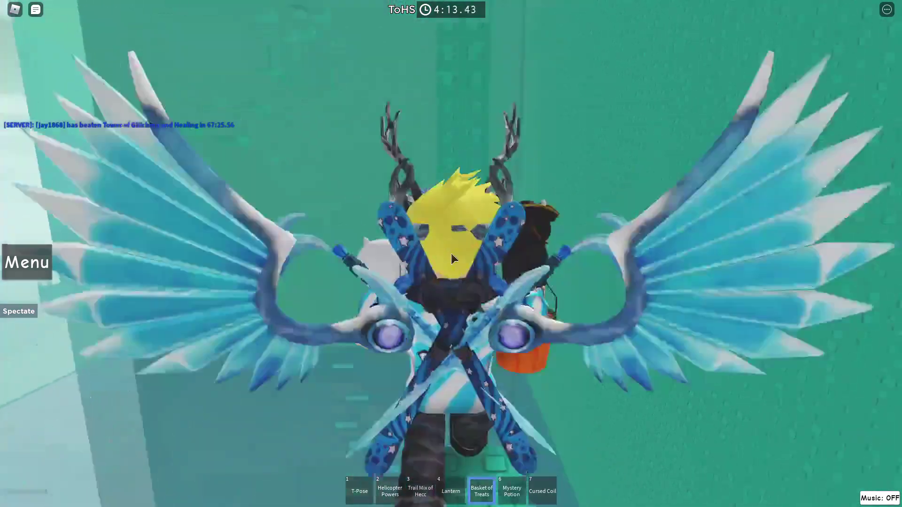
{"action": "scroll", "scroll_direction": "up", "scroll_amount": 3}
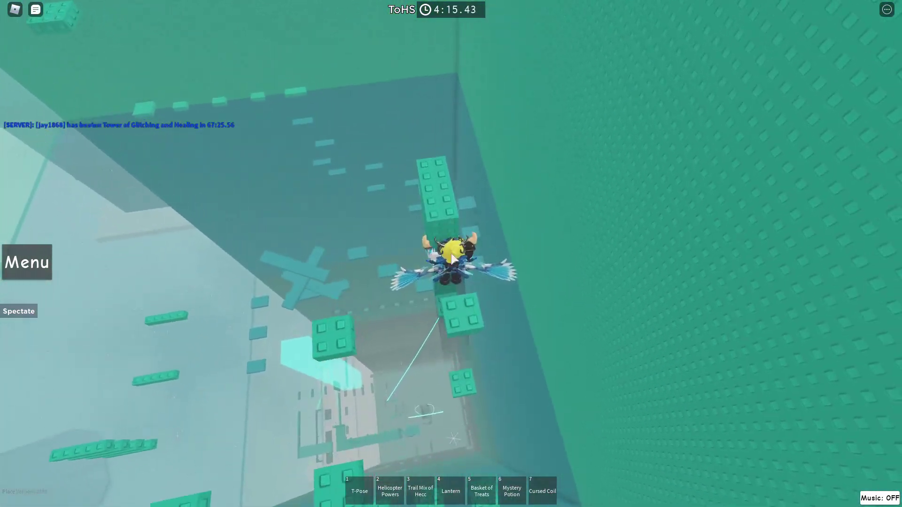
{"action": "left_click_drag", "start_coordinate": [453, 259], "coordinate": [451, 253]}
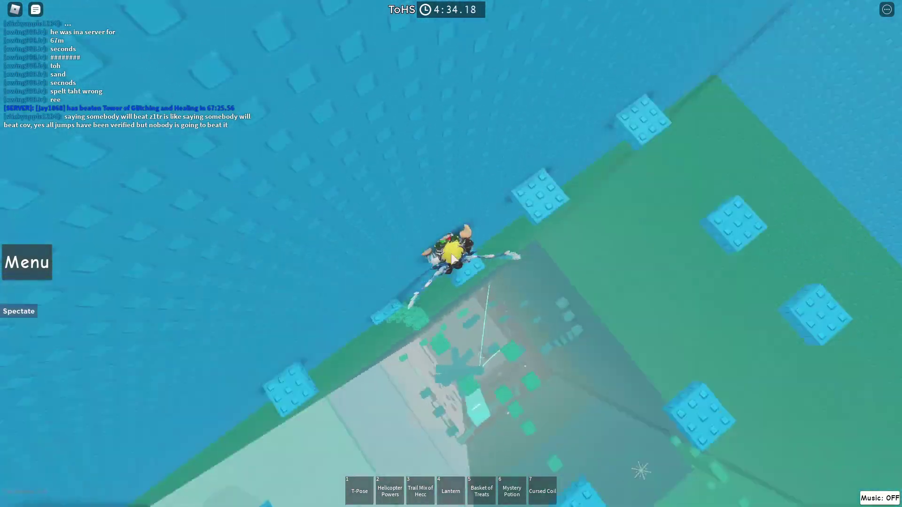
- Climb into the darker blue section, orbiting the camera from top-down to side-on
{"action": "left_click_drag", "start_coordinate": [452, 253], "coordinate": [451, 254]}
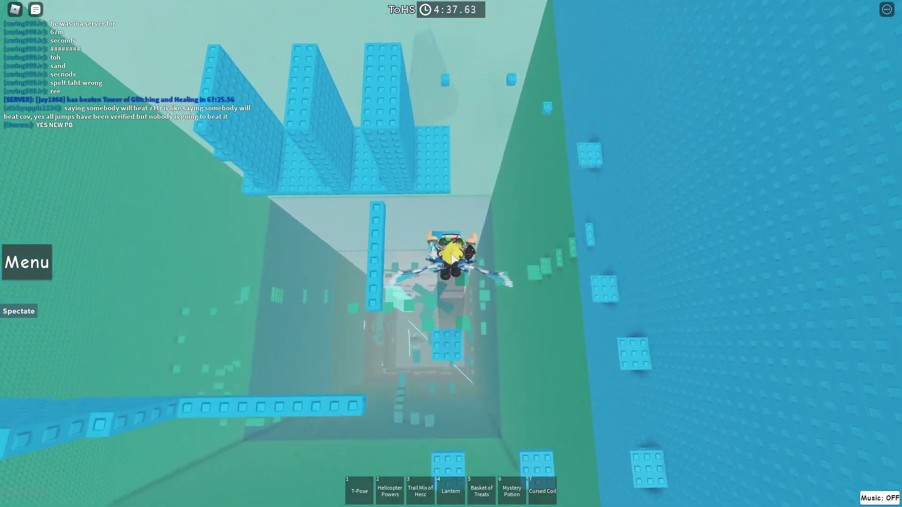
{"action": "left_click_drag", "start_coordinate": [451, 254], "coordinate": [452, 254]}
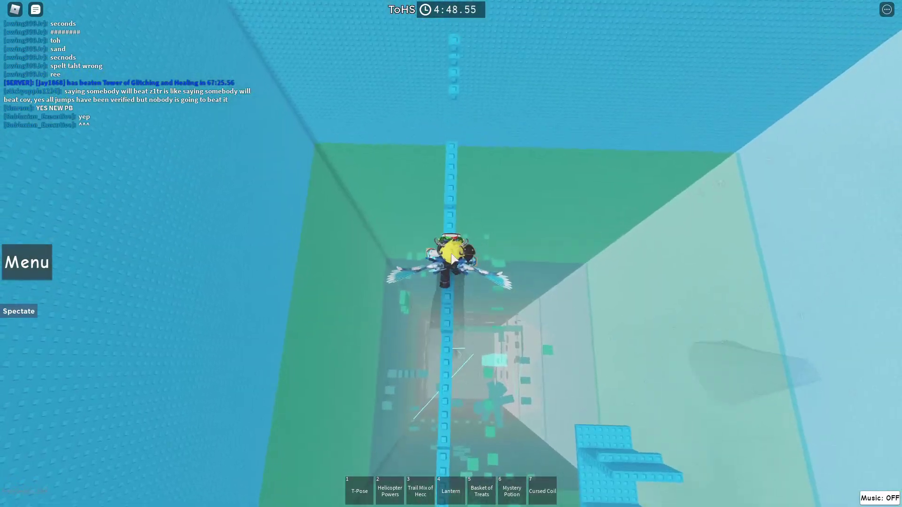
{"action": "left_click_drag", "start_coordinate": [451, 254], "coordinate": [457, 259]}
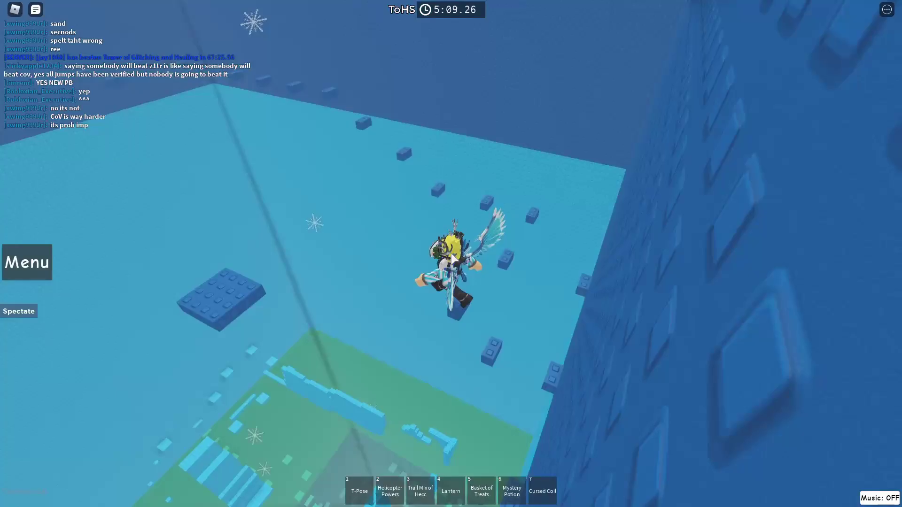
{"action": "scroll", "scroll_direction": "up", "scroll_amount": 3}
{"action": "scroll", "scroll_direction": "down", "scroll_amount": 3}
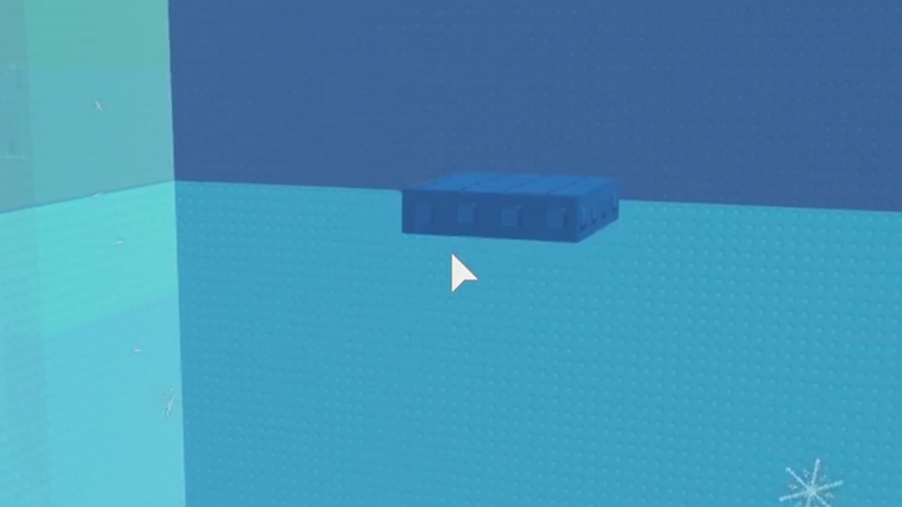
- Miss the blue platform jumps and fall down the shaft onto a teal studded block
{"action": "left_click_drag", "start_coordinate": [453, 260], "coordinate": [453, 260]}
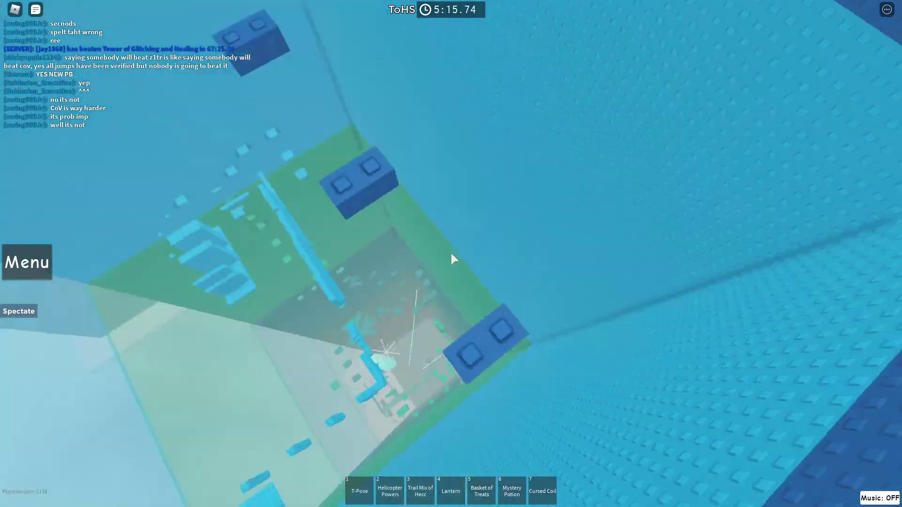
{"action": "scroll", "scroll_direction": "down", "scroll_amount": 3}
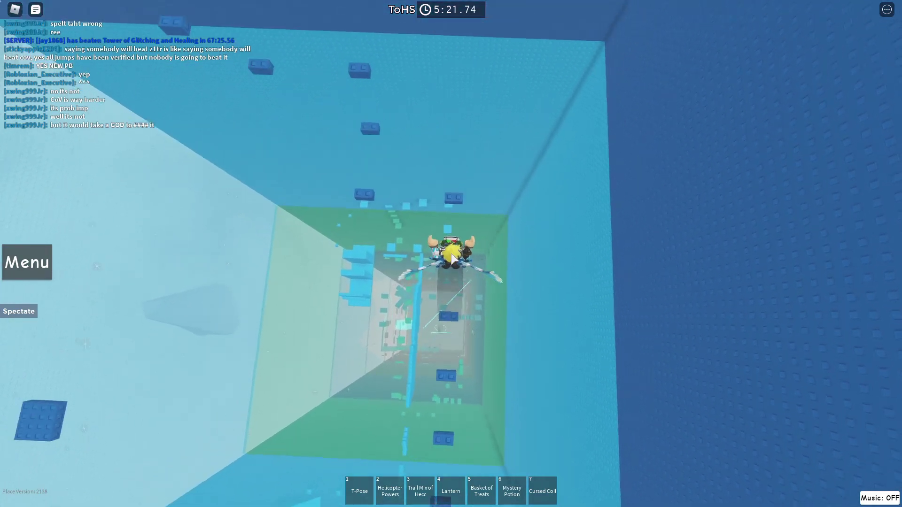
{"action": "left_click_drag", "start_coordinate": [453, 259], "coordinate": [341, 161]}
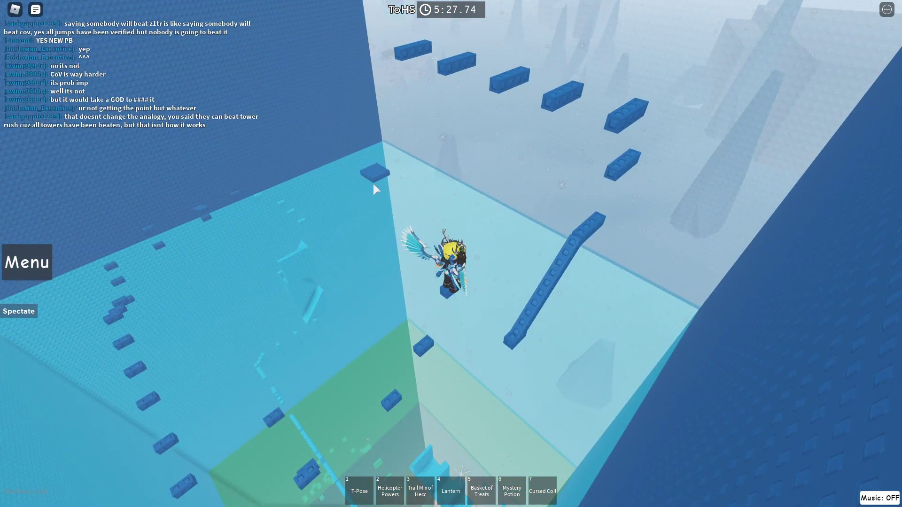
{"action": "right_click", "coordinate": [421, 202]}
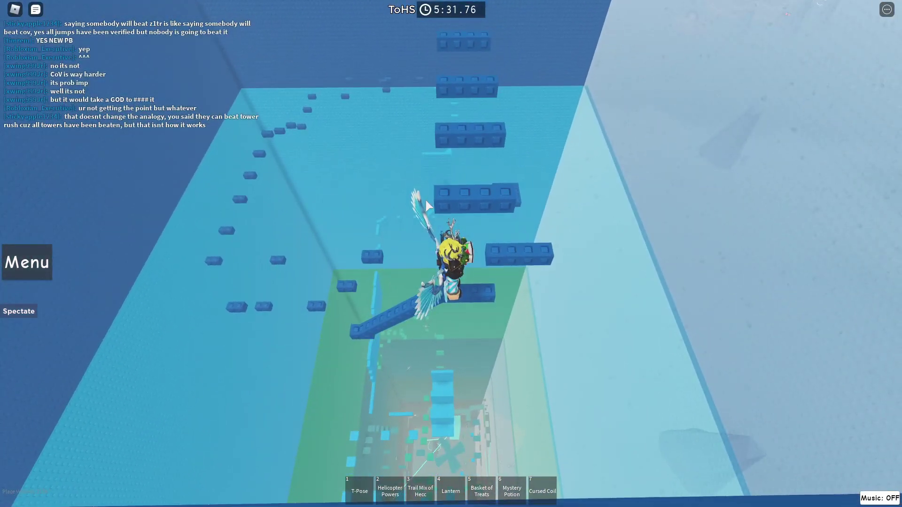
{"action": "scroll", "scroll_direction": "up", "scroll_amount": 3}
{"action": "scroll", "scroll_direction": "up", "scroll_amount": 3}
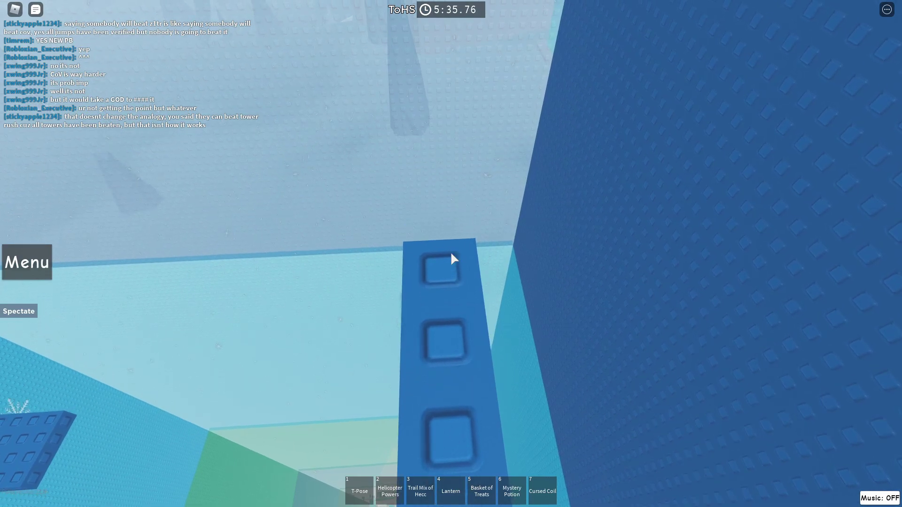
{"action": "right_click", "coordinate": [454, 259]}
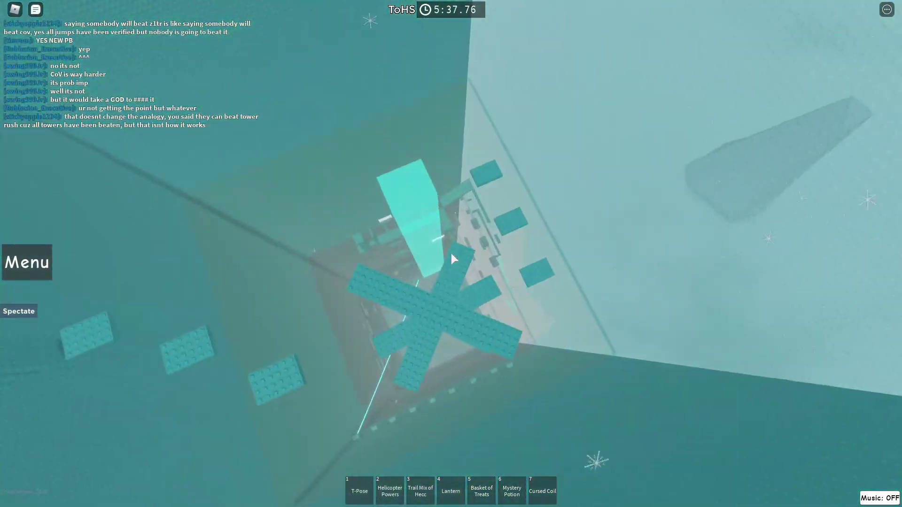
{"action": "scroll", "scroll_direction": "down", "scroll_amount": 3}
{"action": "scroll", "scroll_direction": "up", "scroll_amount": 3}
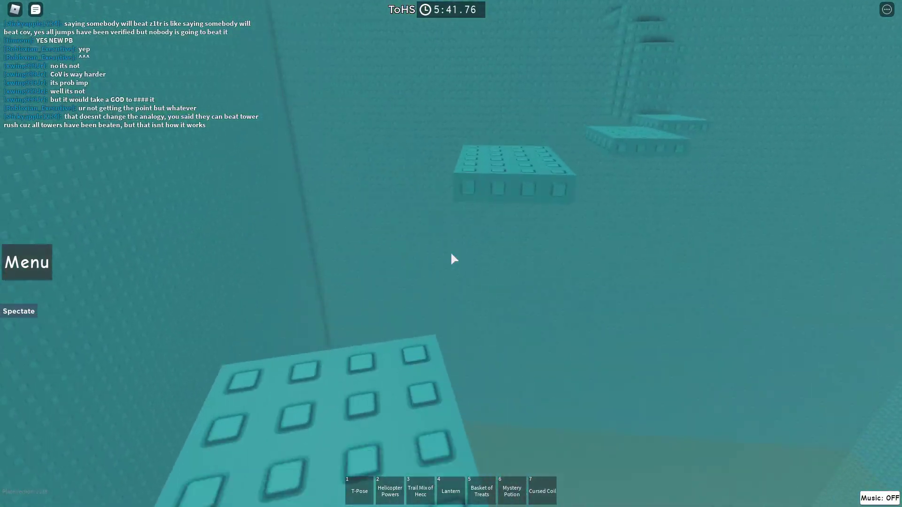
{"action": "scroll", "scroll_direction": "down", "scroll_amount": 3}
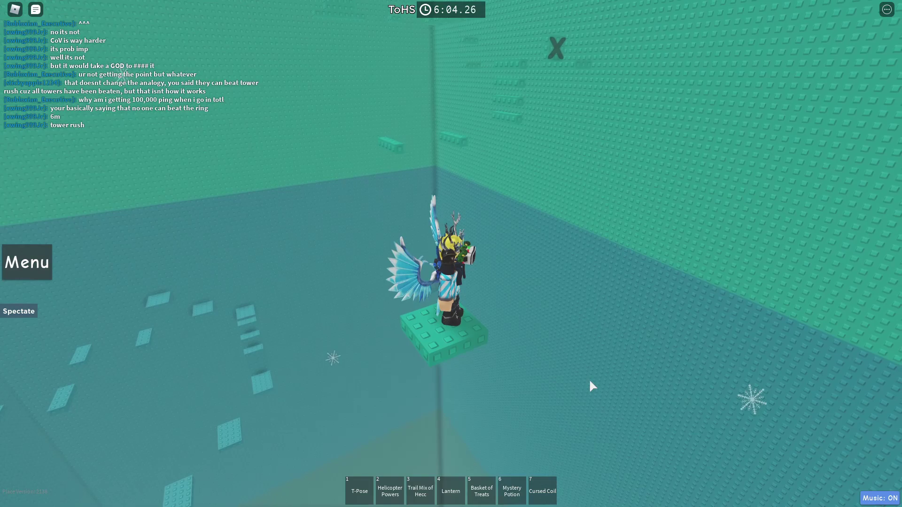
- Fly the avatar up through the teal floors of Tower of Hands Sweating, past the teal pillar
{"action": "key", "text": "w"}
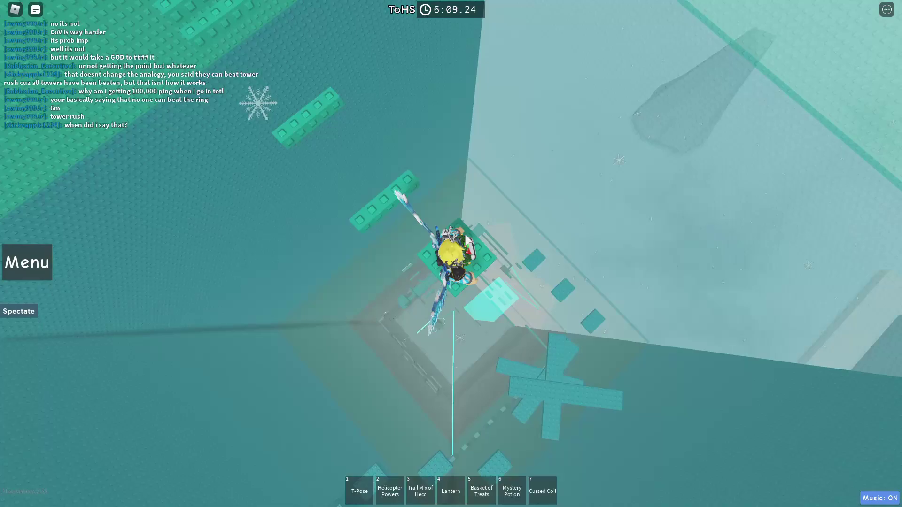
{"action": "key", "text": "w"}
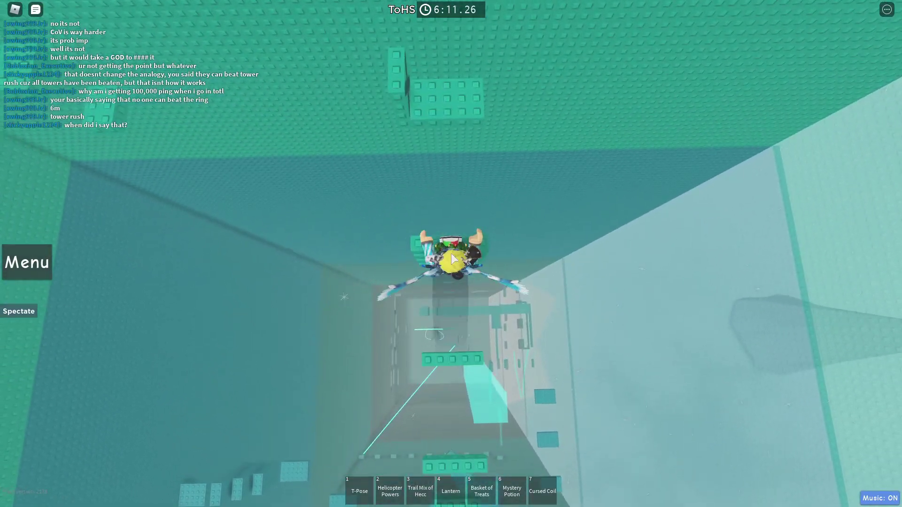
{"action": "key", "text": "w"}
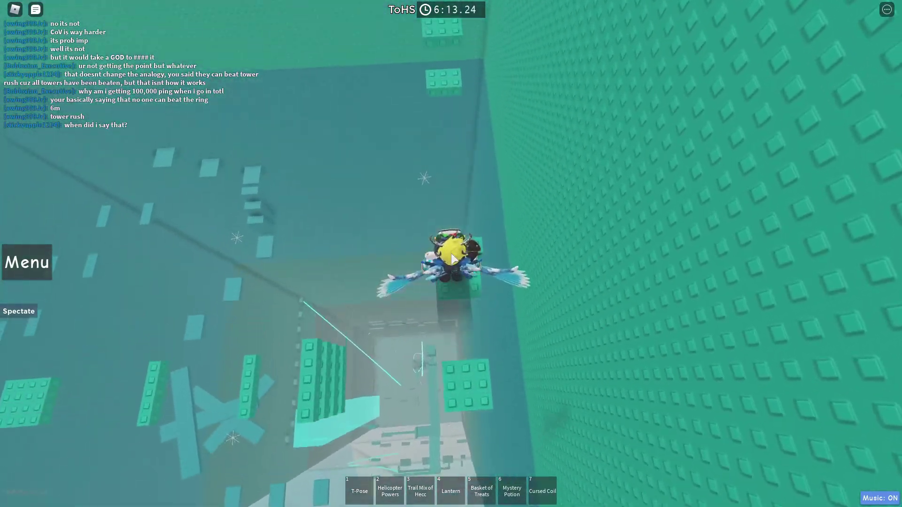
{"action": "key", "text": "w"}
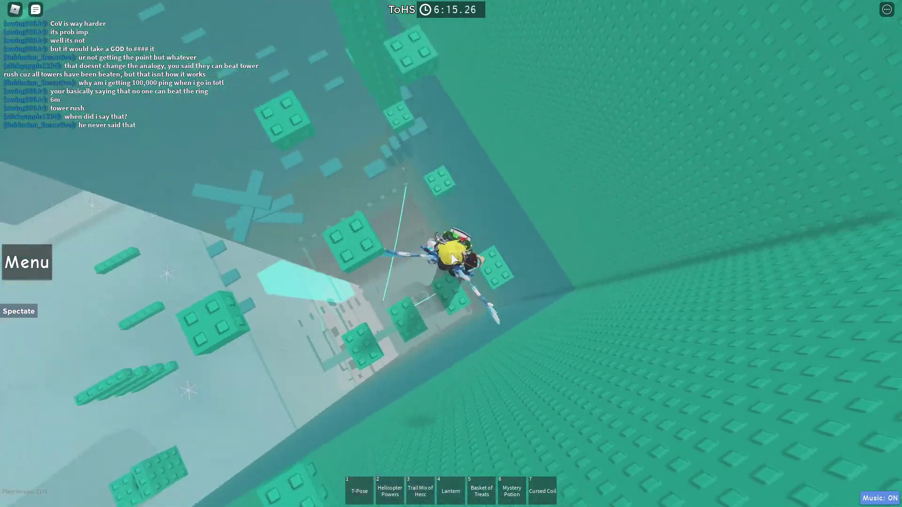
{"action": "key", "text": "w"}
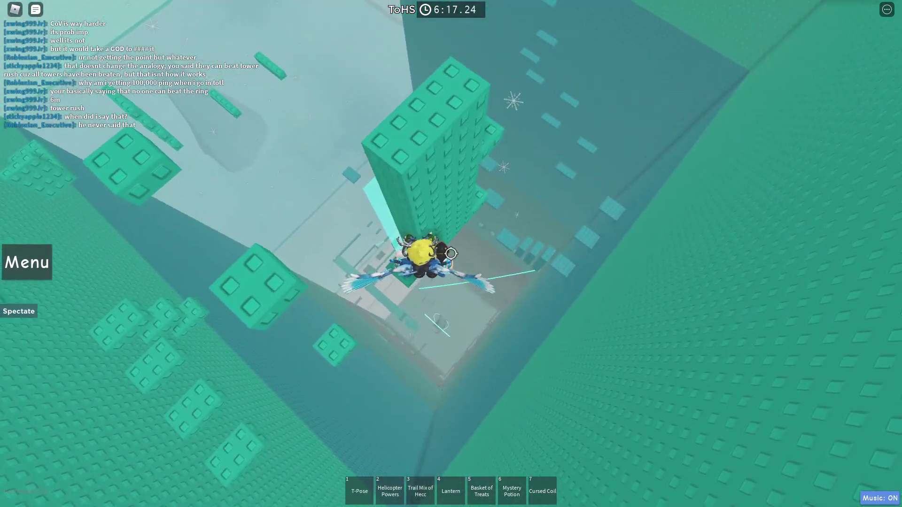
{"action": "key", "text": "w"}
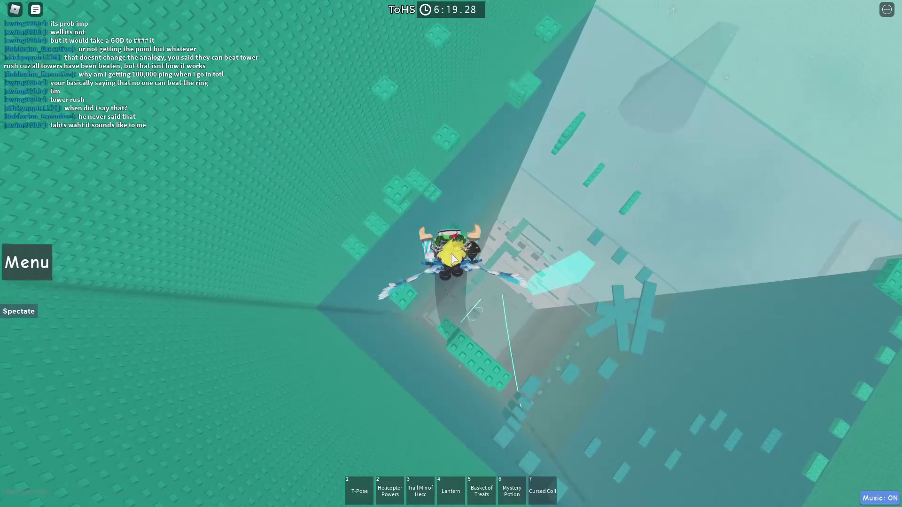
{"action": "key", "text": "w"}
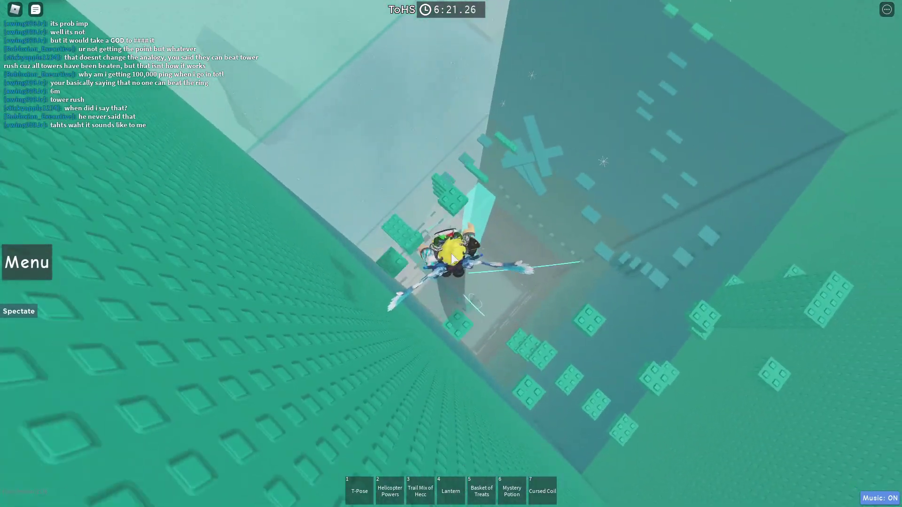
{"action": "key", "text": "w"}
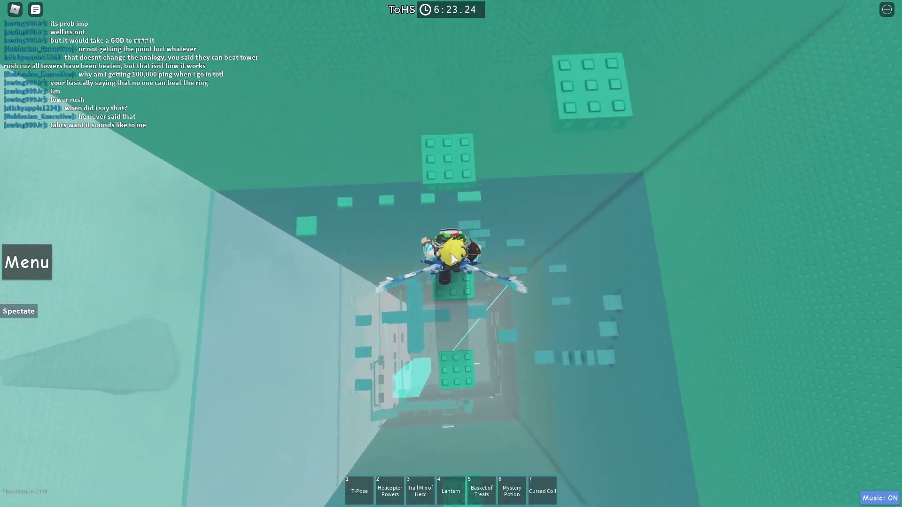
{"action": "key", "text": "w"}
{"action": "key", "text": "w"}
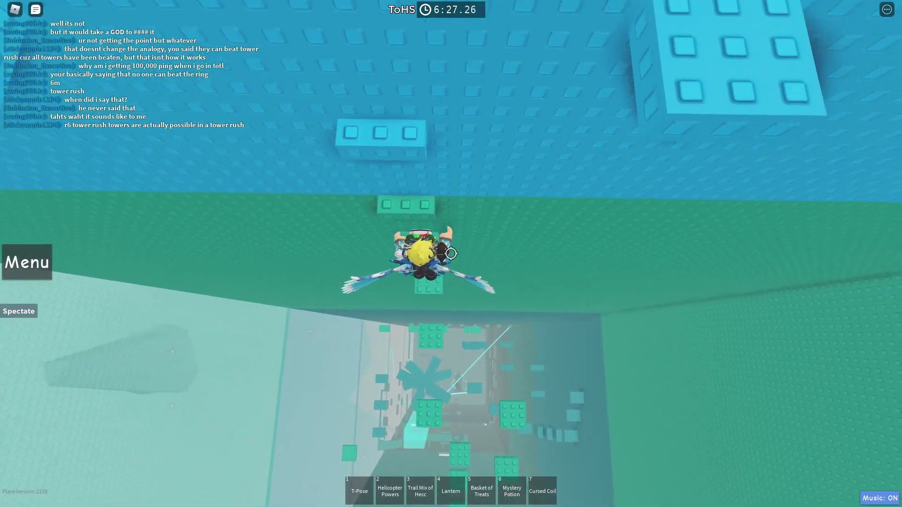
- Keep flying through the blue floors, around the blue cross and up the blue ladder
{"action": "key", "text": "w"}
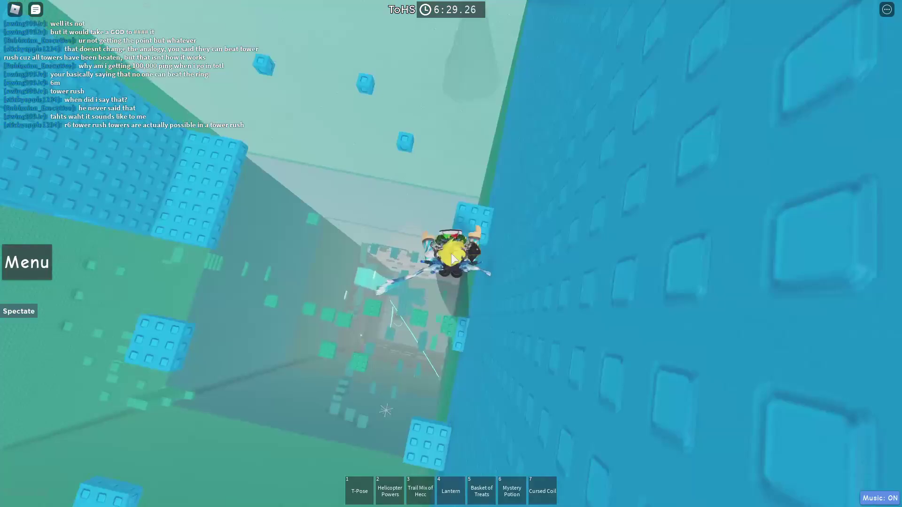
{"action": "key", "text": "w"}
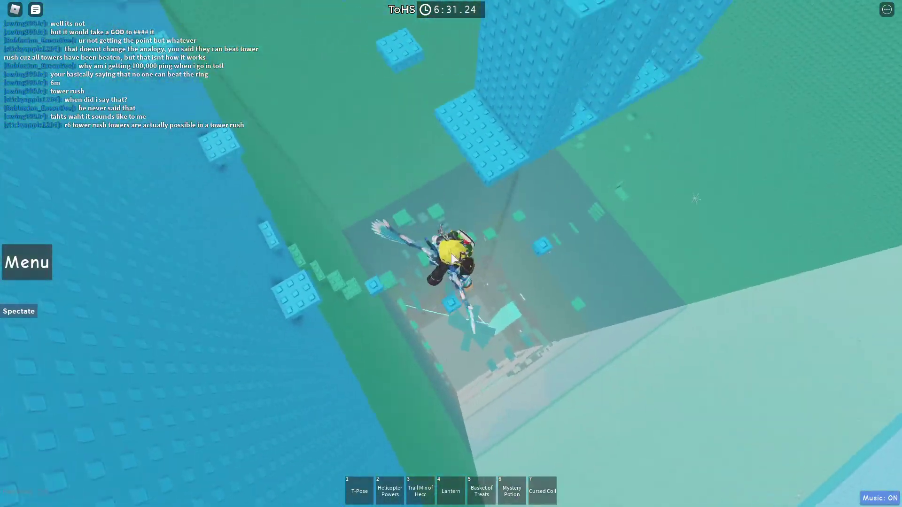
{"action": "key", "text": "w"}
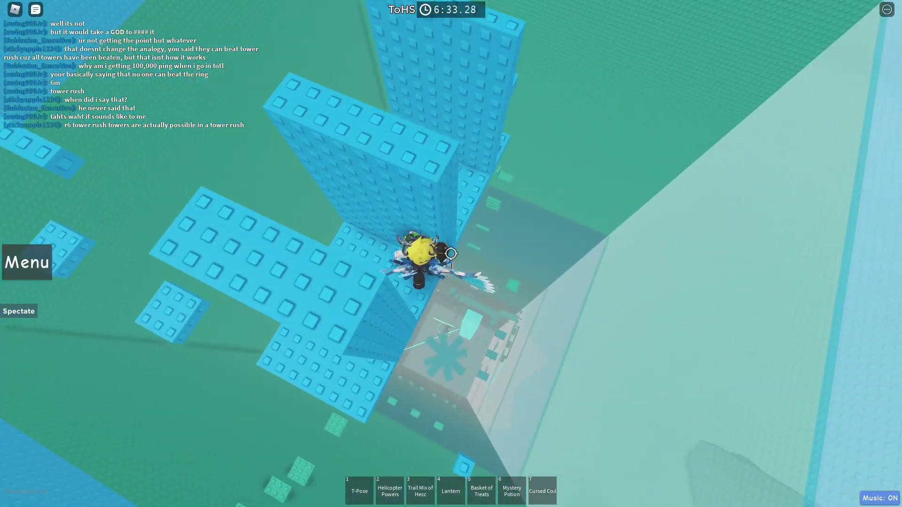
{"action": "key", "text": "w"}
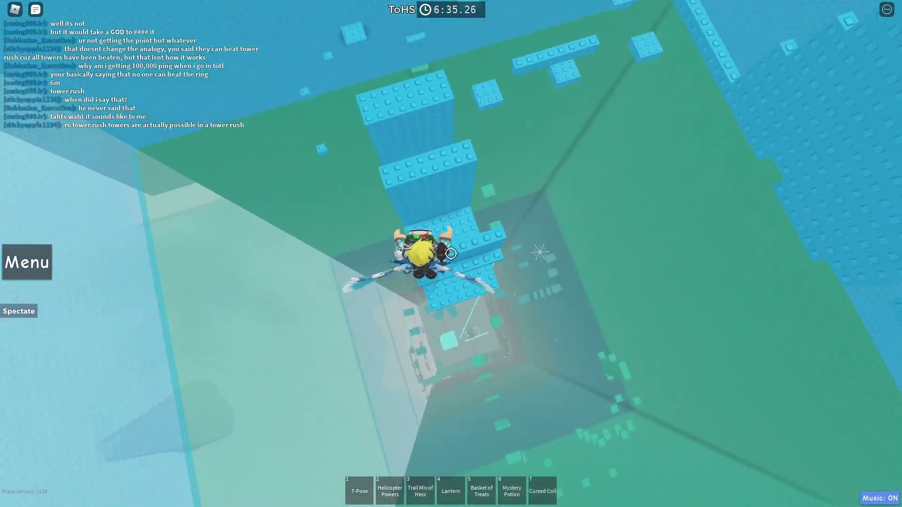
{"action": "key", "text": "w"}
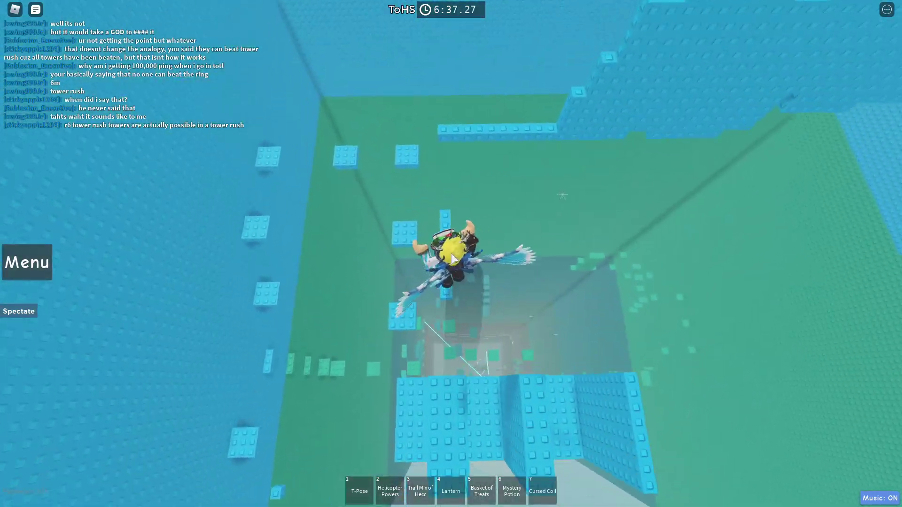
{"action": "key", "text": "w"}
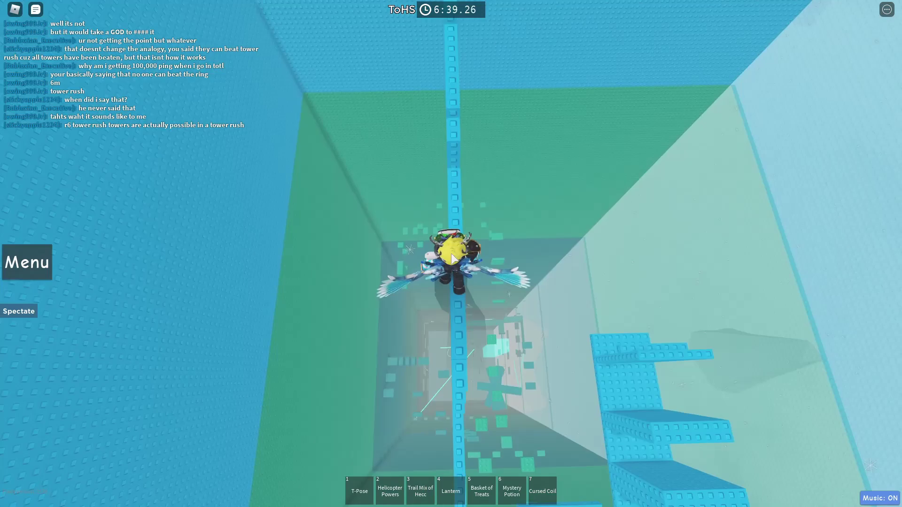
{"action": "key", "text": "w"}
{"action": "key", "text": "w"}
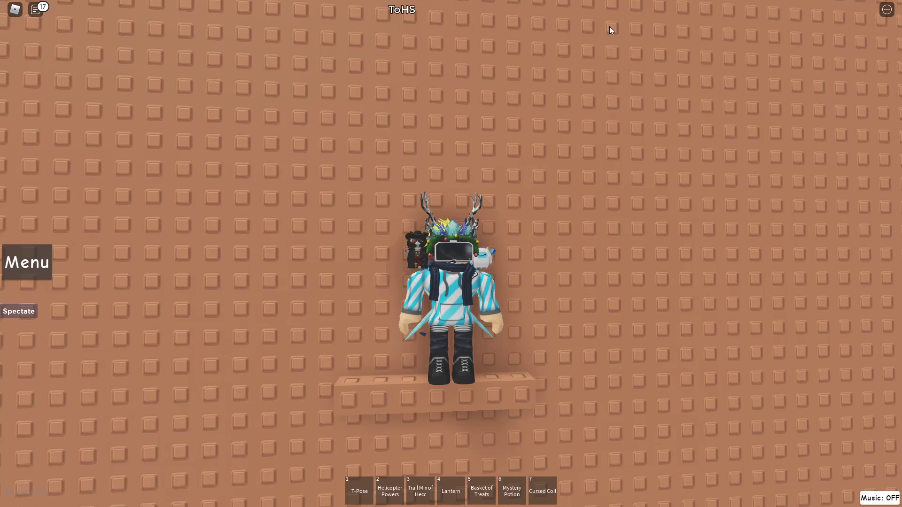
{"action": "scroll", "scroll_direction": "up", "scroll_amount": 3}
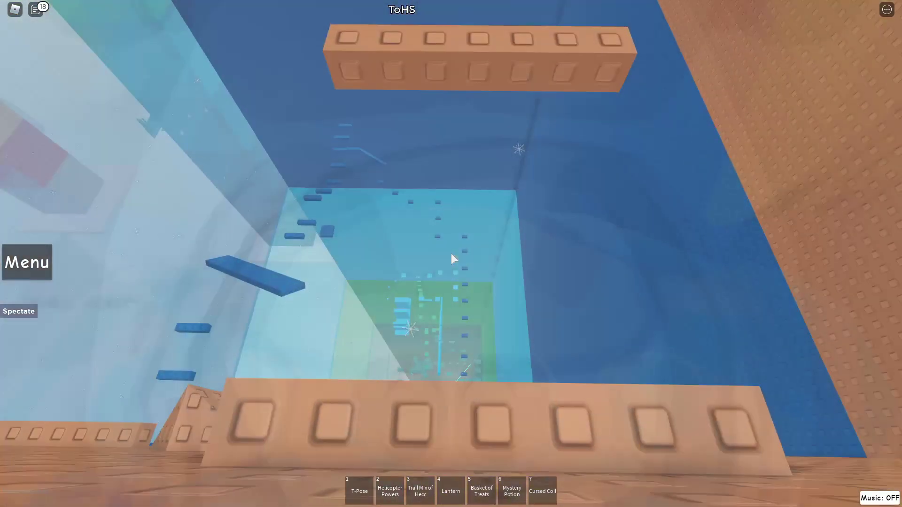
{"action": "scroll", "scroll_direction": "up", "scroll_amount": 3}
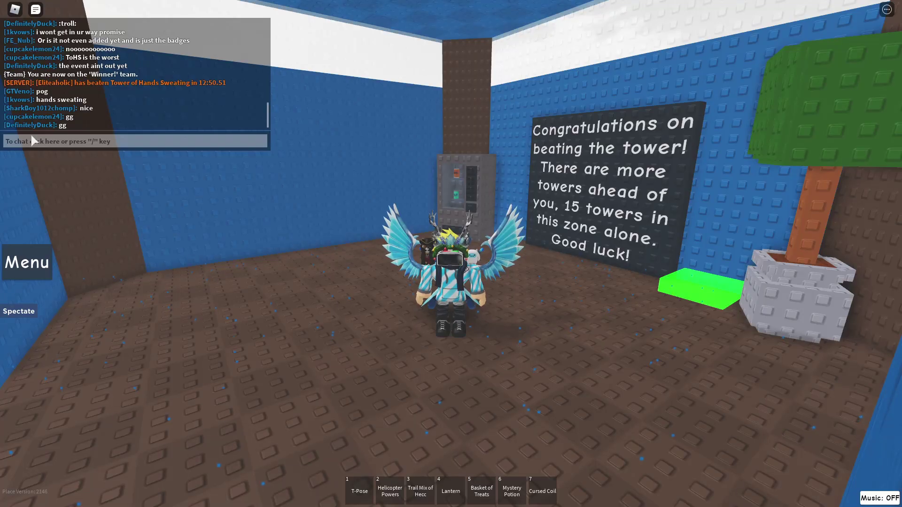
- Set Toggle Timer to On in the game settings so the timer shows 0:00.00
{"action": "left_click", "coordinate": [29, 264]}
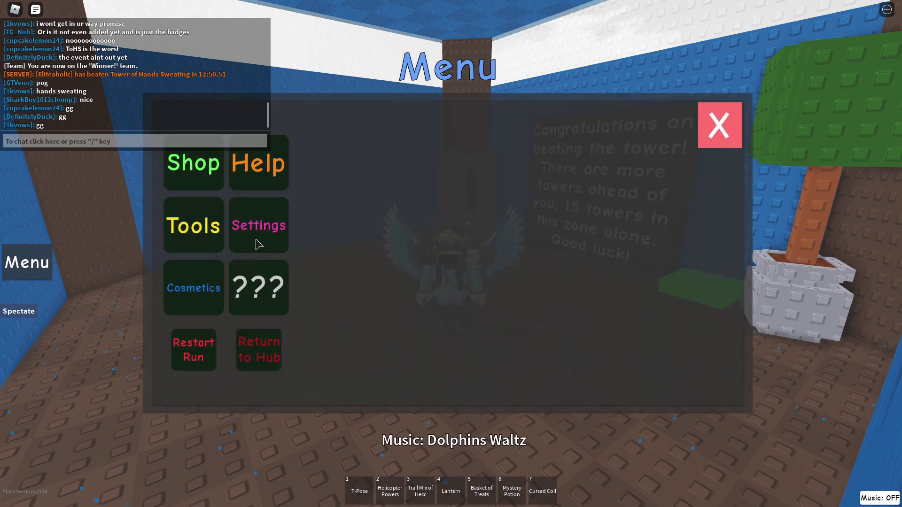
{"action": "left_click", "coordinate": [260, 225]}
{"action": "scroll", "scroll_direction": "down", "scroll_amount": 3}
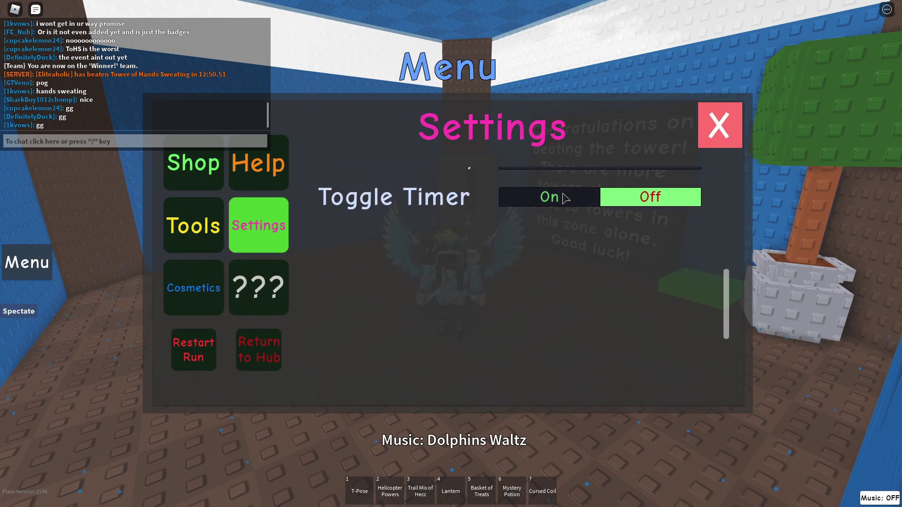
{"action": "left_click", "coordinate": [564, 198]}
{"action": "left_click", "coordinate": [715, 129]}
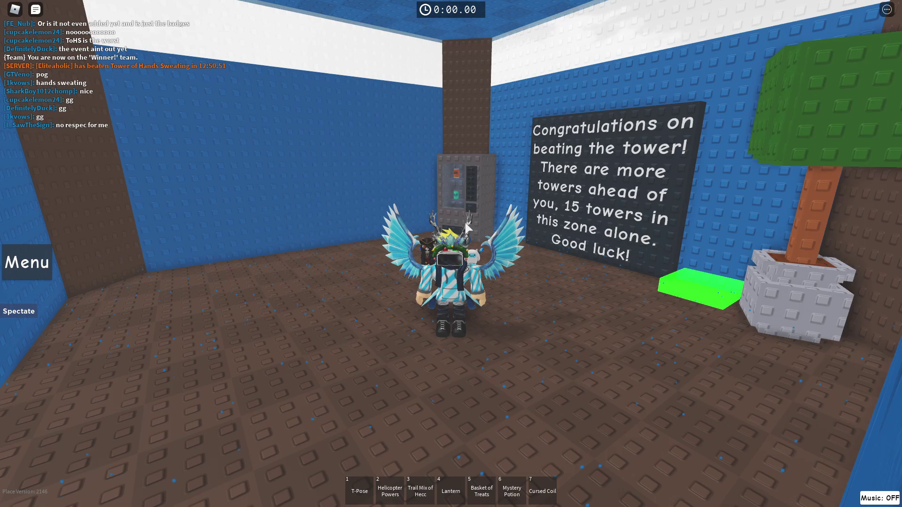
- Take the green teleporter pad back to the lobby and walk to the Tower of Peace portal
{"action": "left_click_drag", "start_coordinate": [468, 228], "coordinate": [468, 227]}
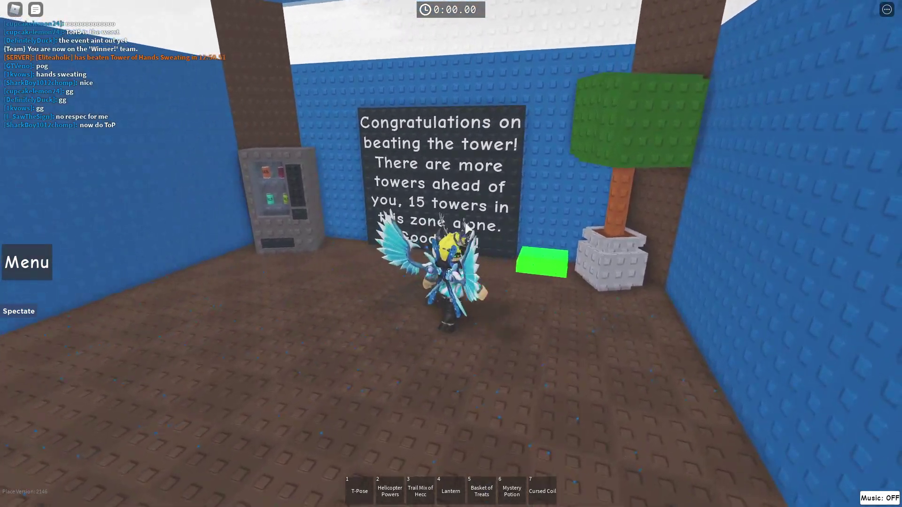
{"action": "key", "text": "w"}
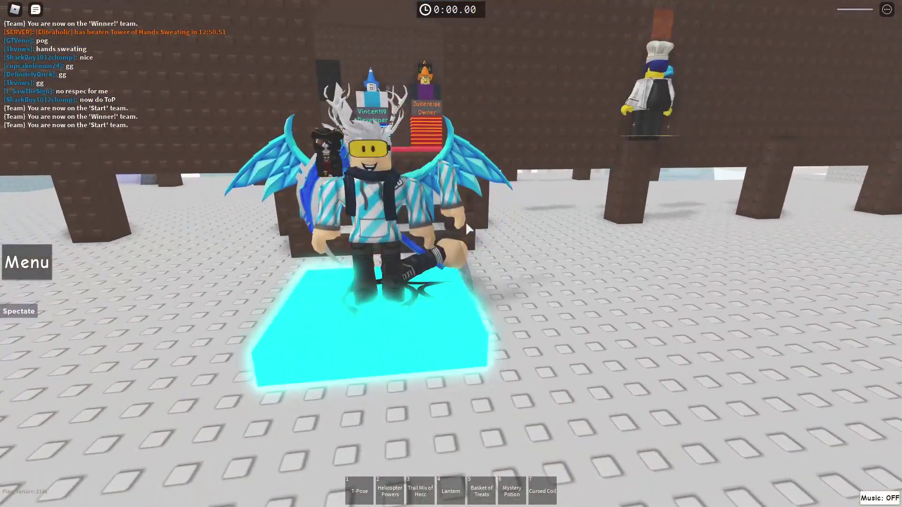
{"action": "scroll", "scroll_direction": "up", "scroll_amount": 3}
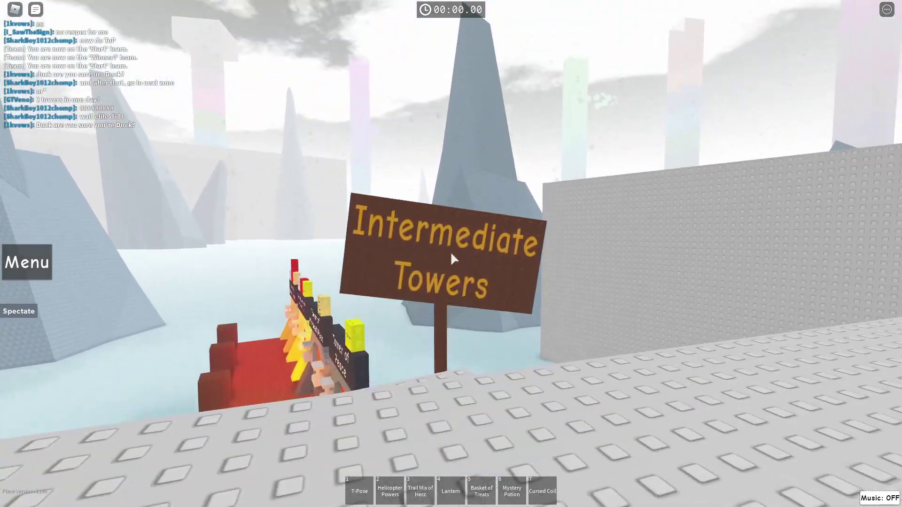
{"action": "key", "text": "w"}
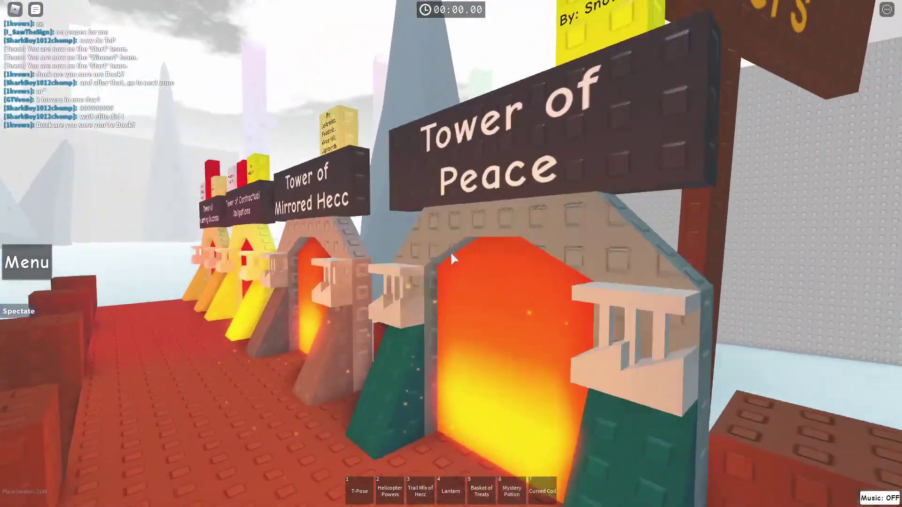
{"action": "key", "text": "w"}
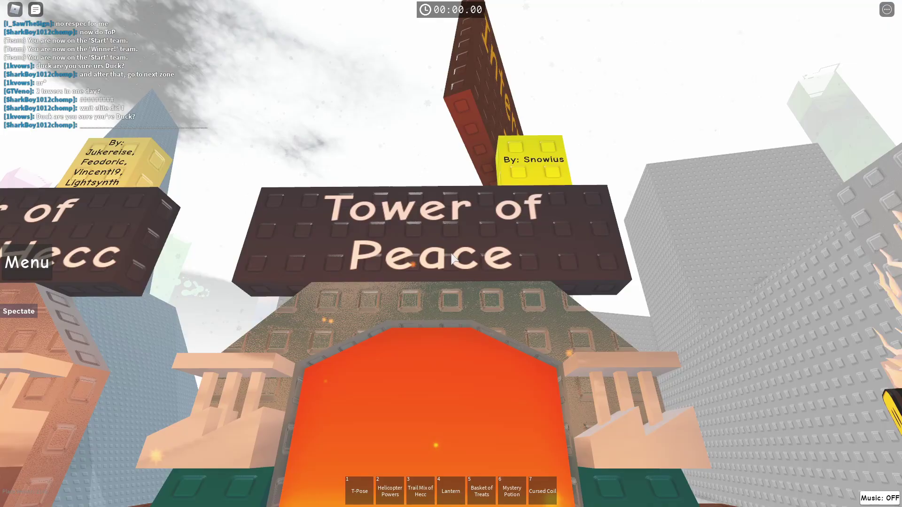